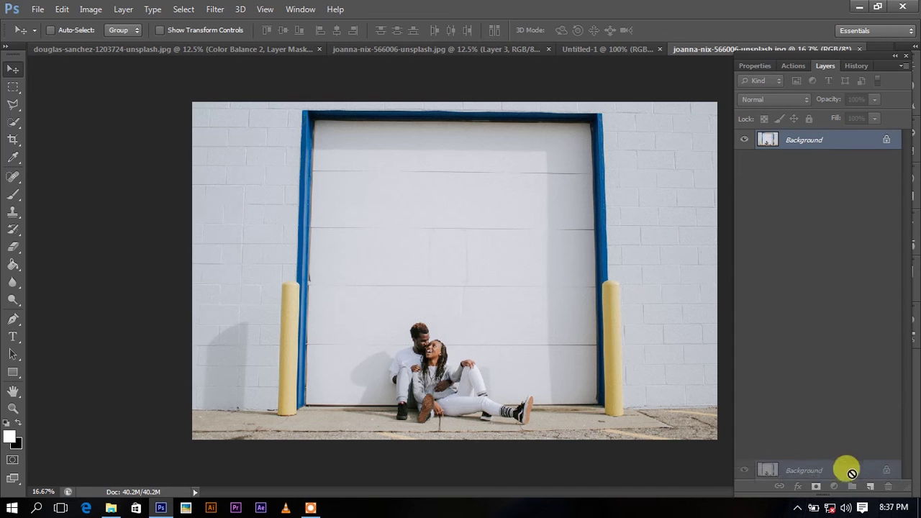
- Duplicate the Background layer as 'Background copy' and pick the Clone Stamp tool
drag(838, 194, 869, 486)
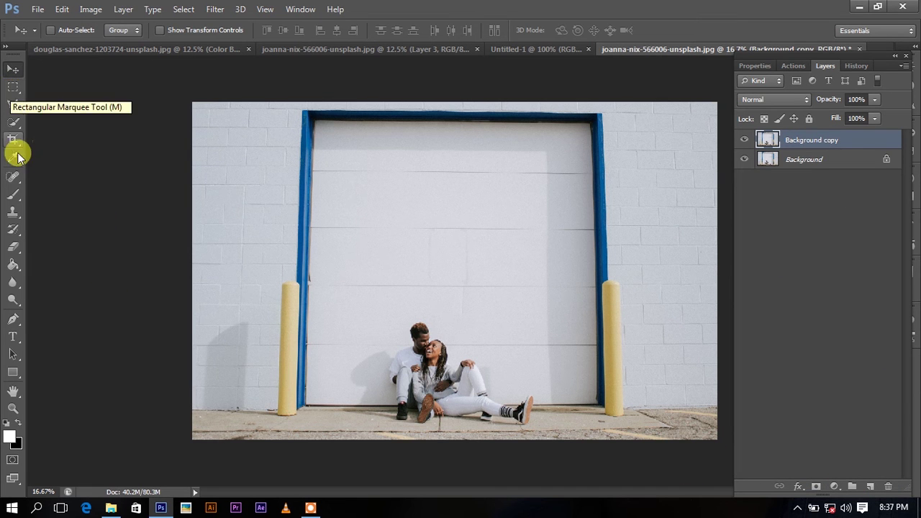
click(13, 212)
scroll(485, 387, up, 5)
scroll(468, 370, down, 3)
scroll(446, 191, down, 3)
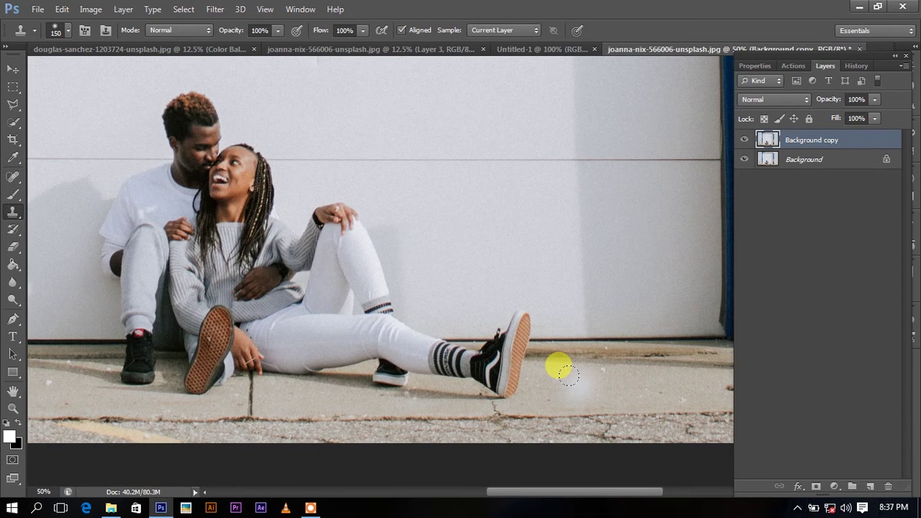
- Sample the pavement and clone it over the woman's right shoe
alt+click(578, 385)
drag(579, 384, 568, 375)
key(ctrl+z)
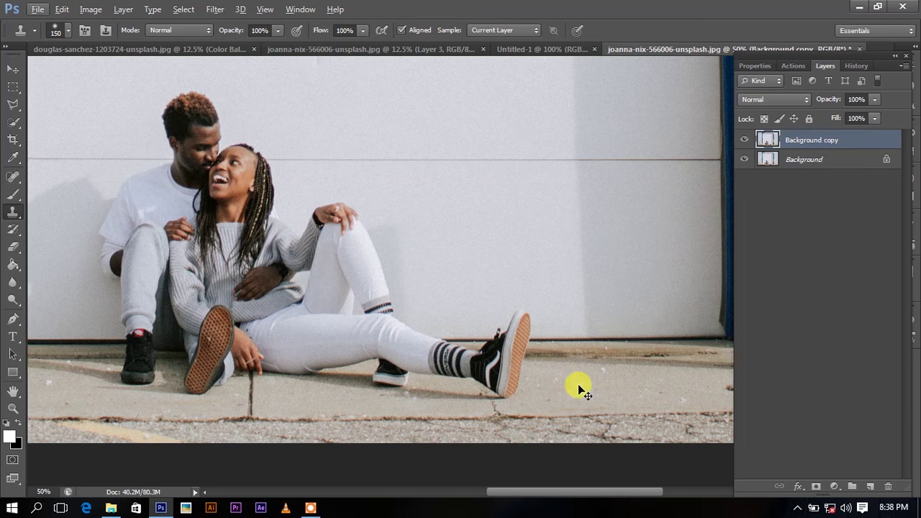
scroll(578, 384, down, 1)
scroll(579, 385, down, 1)
scroll(578, 385, up, 1)
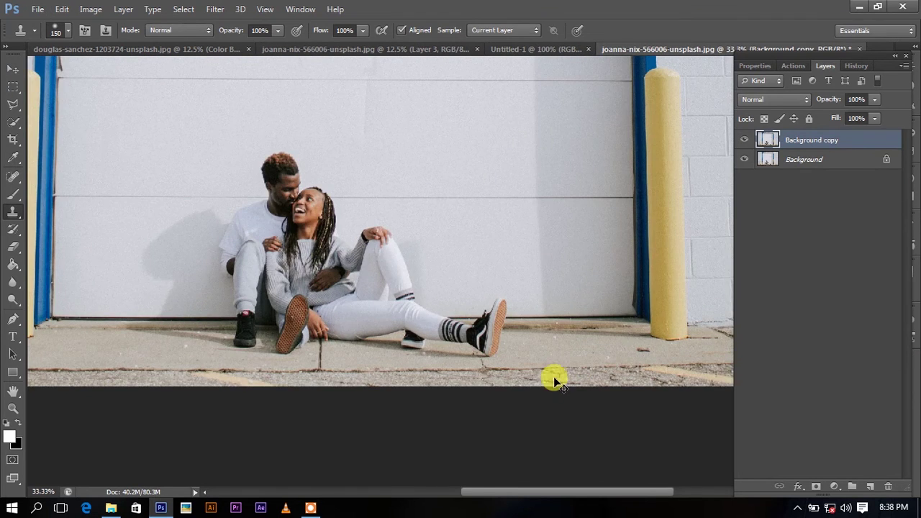
scroll(554, 376, up, 1)
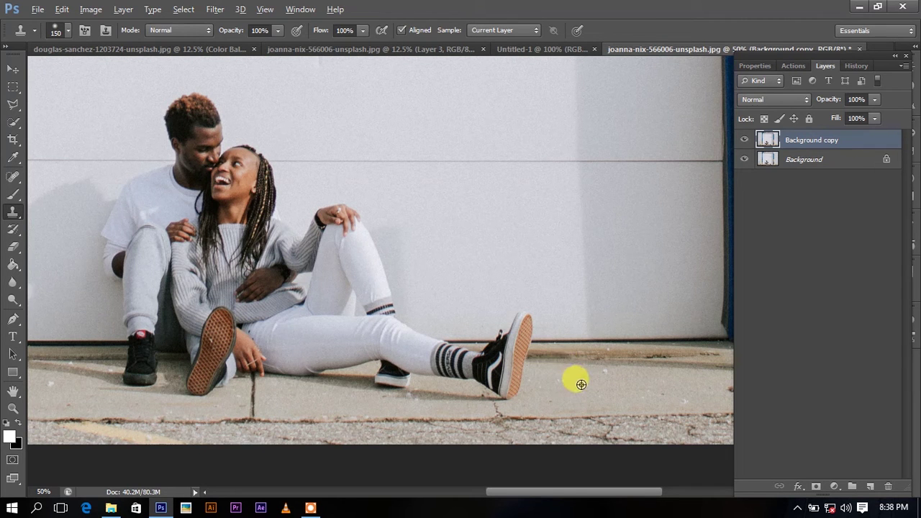
mouse_move(504, 383)
mouse_down()
mouse_move(513, 327)
mouse_move(484, 344)
mouse_move(474, 364)
mouse_move(451, 353)
mouse_move(513, 367)
mouse_move(433, 367)
mouse_move(435, 351)
mouse_move(565, 366)
mouse_move(354, 354)
mouse_move(410, 333)
mouse_move(563, 382)
mouse_move(372, 335)
mouse_move(546, 364)
mouse_move(405, 335)
mouse_move(341, 343)
mouse_move(372, 357)
mouse_move(472, 339)
mouse_move(487, 346)
mouse_move(442, 370)
mouse_move(548, 375)
mouse_move(232, 339)
mouse_move(312, 331)
mouse_move(397, 380)
mouse_move(469, 355)
mouse_move(177, 352)
mouse_move(160, 362)
mouse_move(108, 345)
mouse_move(197, 341)
mouse_move(415, 370)
mouse_move(507, 328)
mouse_up()
- Clone clean wall over the woman's leg, hand, arm, chest and shoulder
alt+click(547, 309)
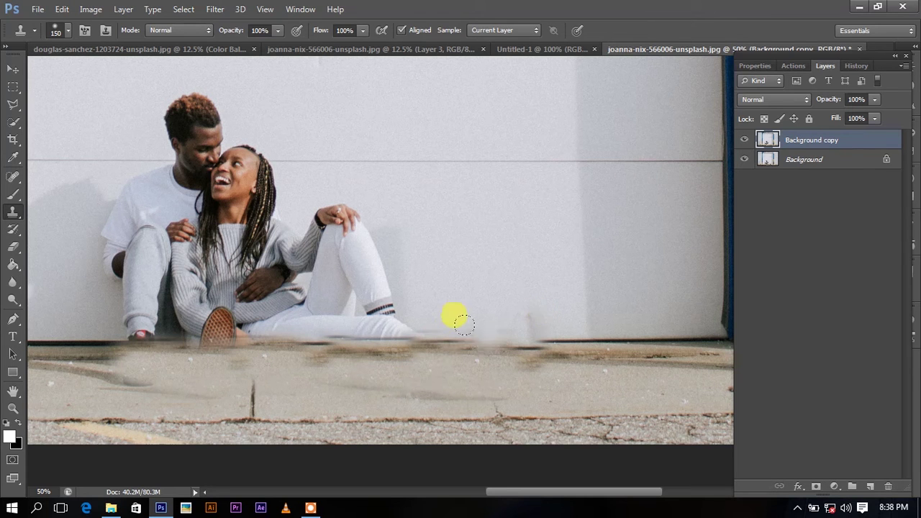
drag(425, 312, 265, 316)
drag(388, 316, 348, 221)
mouse_move(365, 263)
mouse_down()
mouse_move(473, 276)
mouse_move(304, 261)
mouse_move(300, 226)
mouse_move(278, 249)
mouse_move(296, 284)
mouse_move(266, 245)
mouse_move(254, 273)
mouse_up()
mouse_move(451, 275)
mouse_down()
mouse_move(203, 216)
mouse_move(196, 290)
mouse_up()
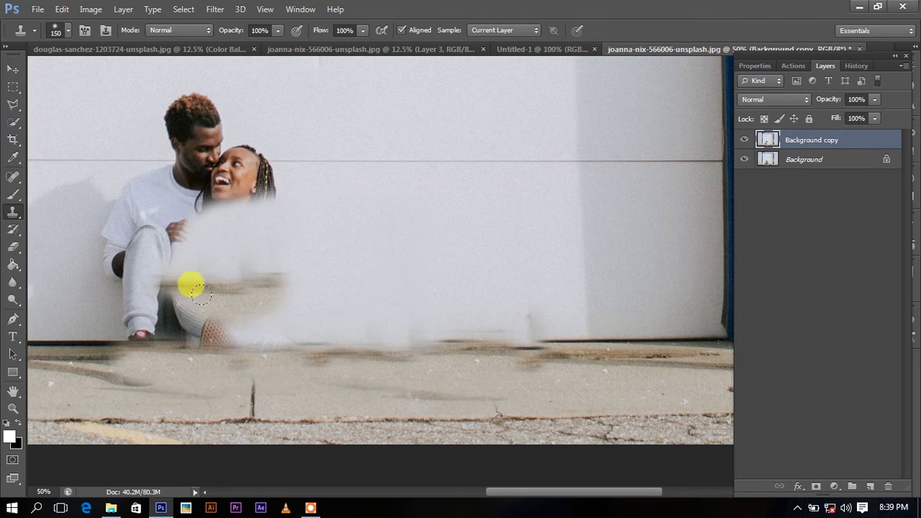
key(ctrl+z)
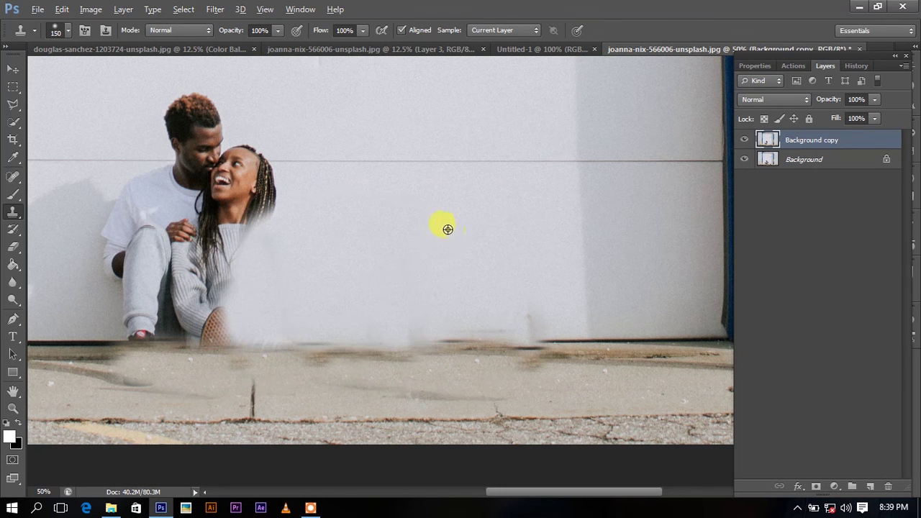
mouse_move(397, 287)
mouse_down()
mouse_move(160, 263)
mouse_move(264, 234)
mouse_move(216, 197)
mouse_move(266, 197)
mouse_move(246, 174)
mouse_move(241, 213)
mouse_up()
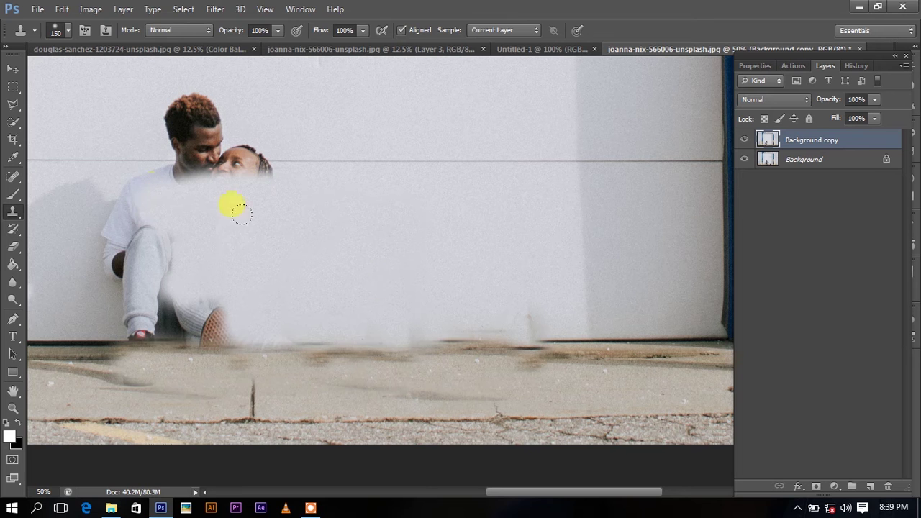
- Paint wall over the man's legs, both faces, and the grey shadow figure
alt+click(442, 307)
mouse_move(215, 316)
mouse_down()
mouse_move(189, 294)
mouse_move(89, 300)
mouse_move(117, 281)
mouse_move(106, 257)
mouse_move(166, 183)
mouse_move(347, 186)
mouse_up()
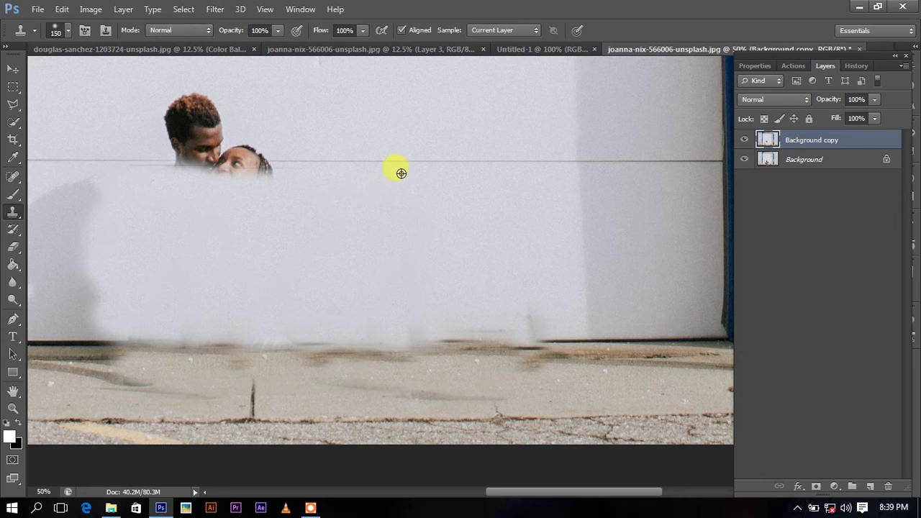
mouse_move(268, 164)
mouse_down()
mouse_move(157, 157)
mouse_move(205, 132)
mouse_move(158, 108)
mouse_up()
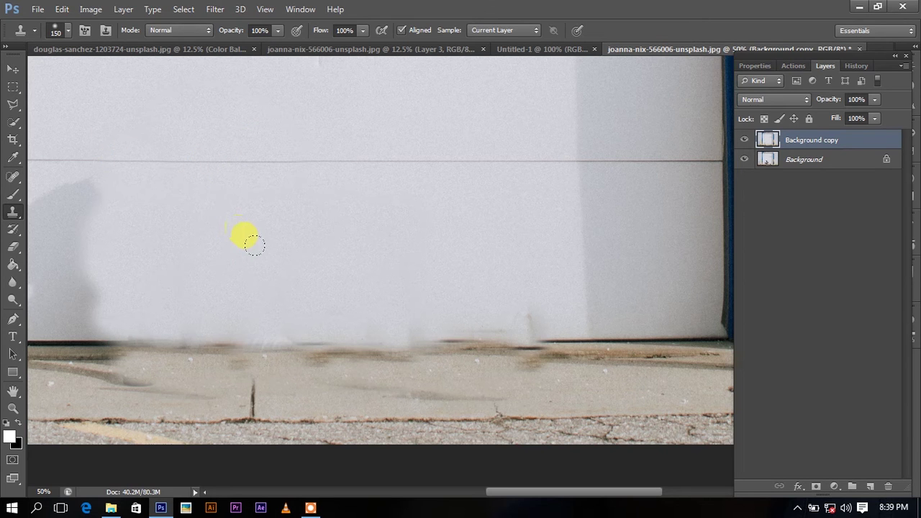
scroll(282, 271, left, 3)
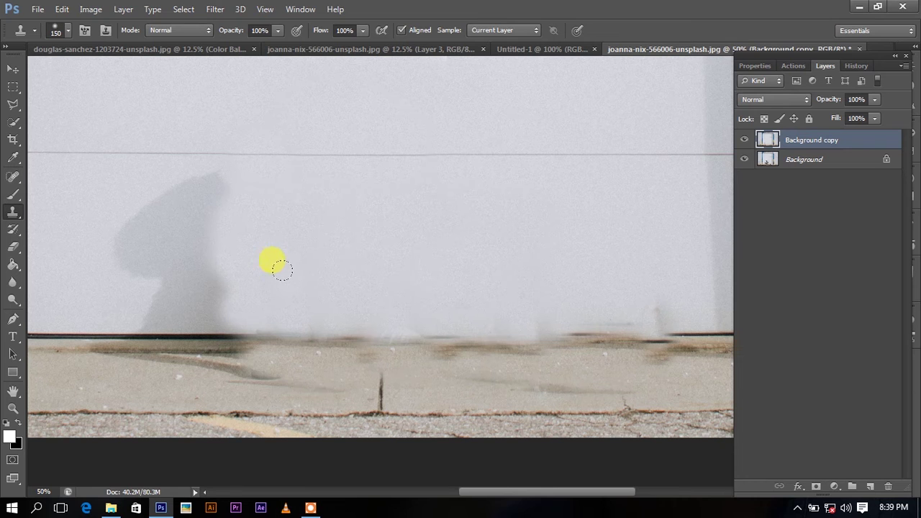
mouse_move(216, 182)
mouse_down()
mouse_move(107, 221)
mouse_move(292, 263)
mouse_up()
key(ctrl+z)
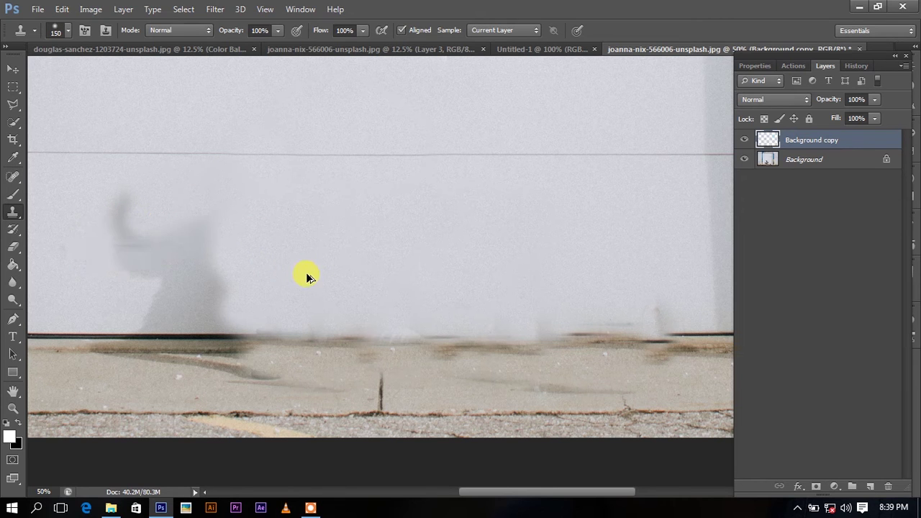
mouse_move(344, 304)
mouse_down()
mouse_move(134, 305)
mouse_move(196, 216)
mouse_move(109, 191)
mouse_up()
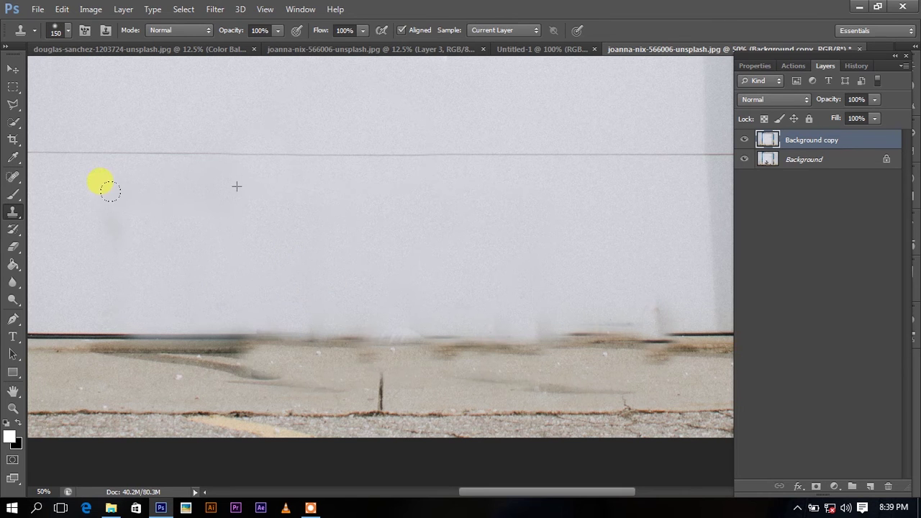
key(ctrl+minus)
key(ctrl+minus)
key(ctrl+minus)
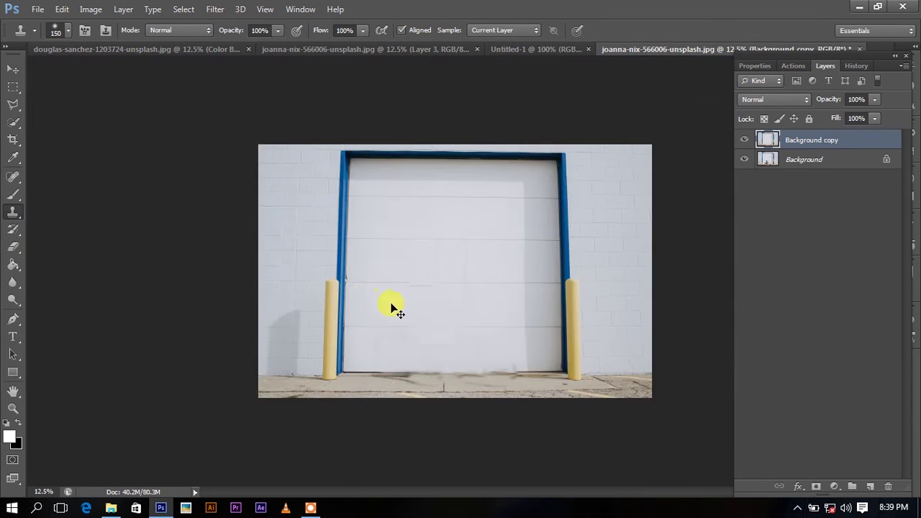
- Select the blue door and bollards, refine edges (Smooth 22, Feather 7.6 px), and copy to Layer 1
click(14, 86)
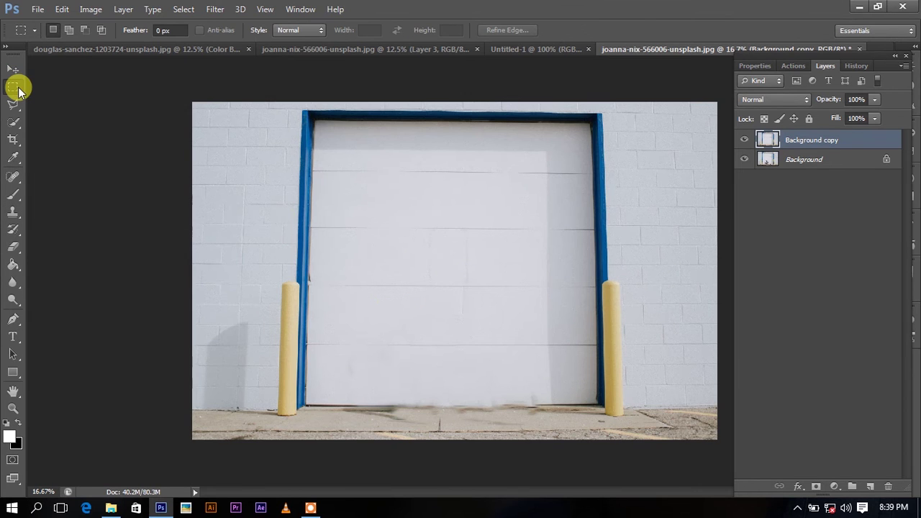
mouse_move(283, 105)
mouse_down()
mouse_move(641, 421)
mouse_move(631, 419)
mouse_up()
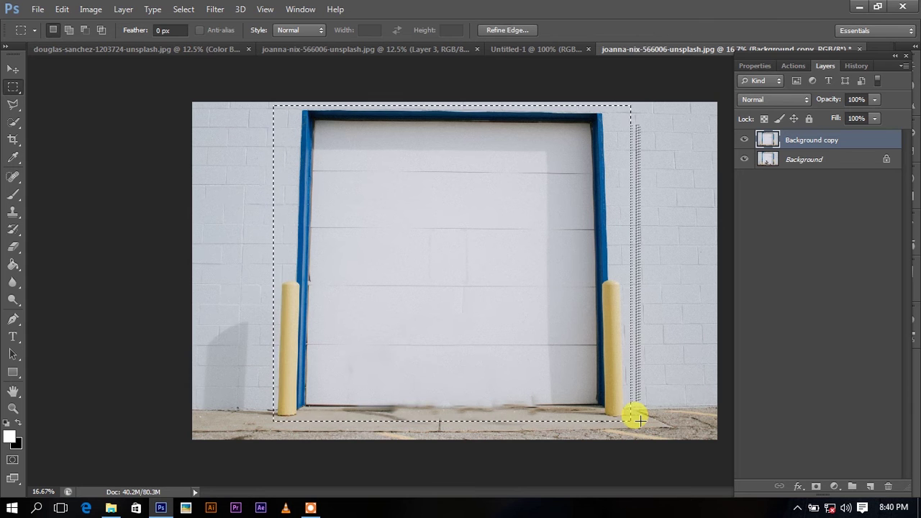
click(21, 107)
click(290, 30)
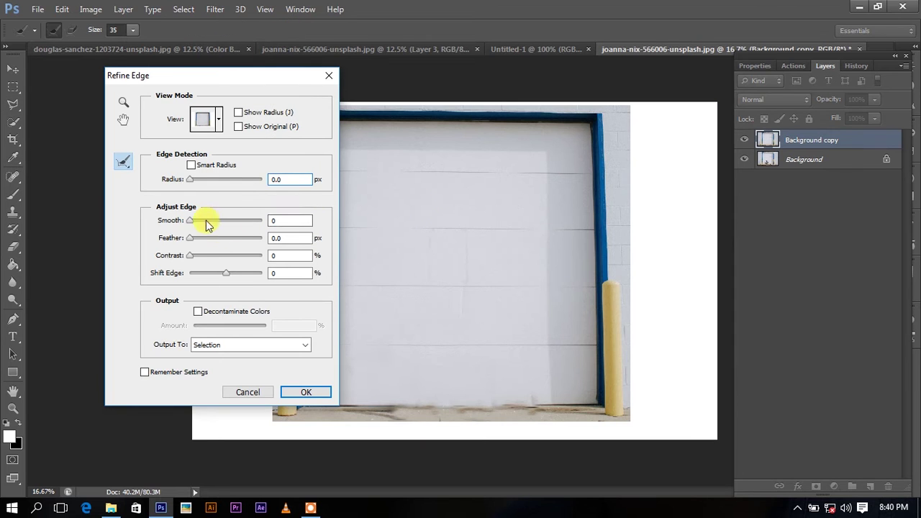
click(298, 395)
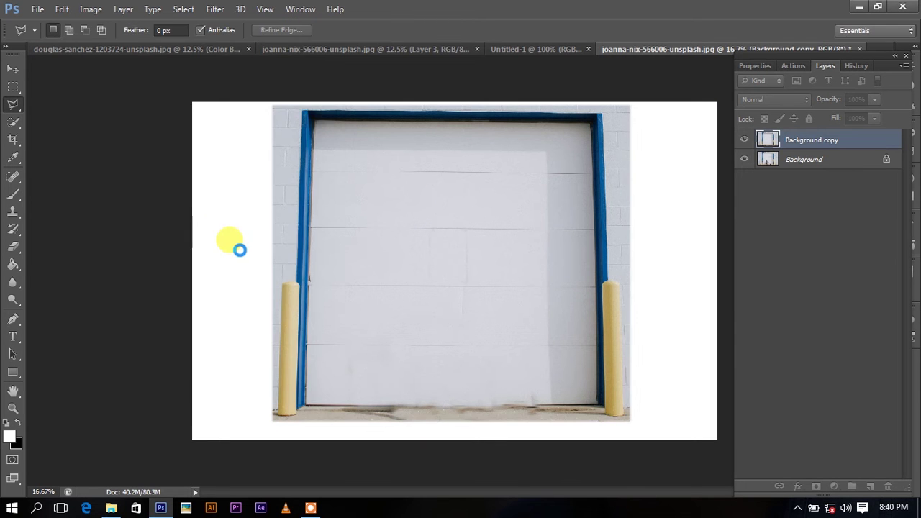
drag(223, 241, 242, 235)
click(460, 197)
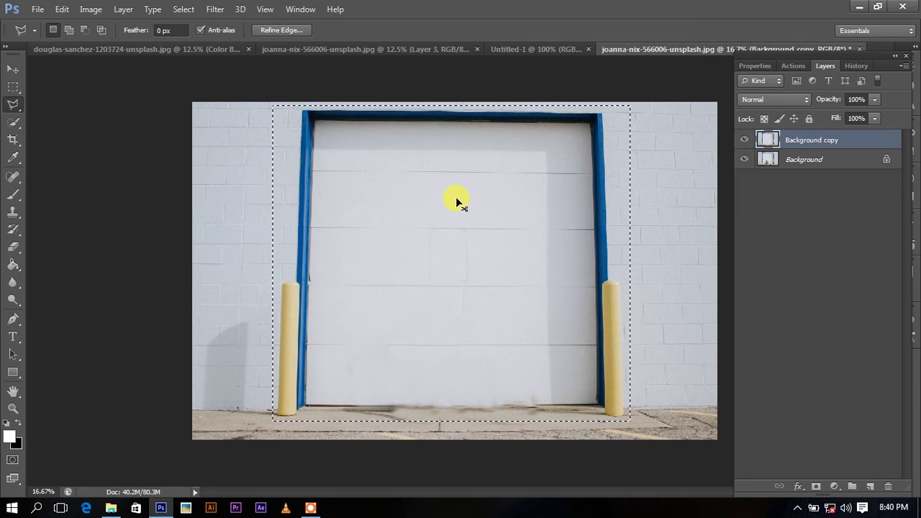
key(ctrl+j)
- Duplicate Layer 1 and hide the Layer 1 copy
click(744, 179)
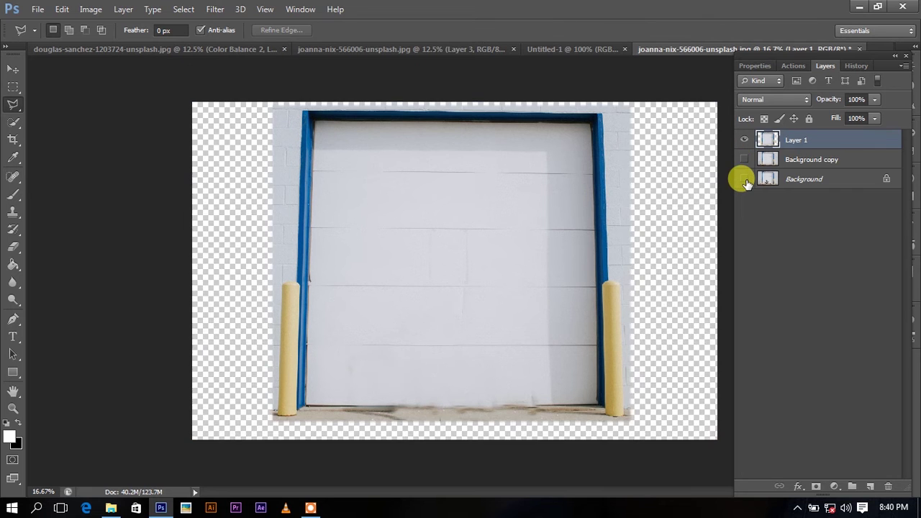
click(744, 179)
drag(796, 139, 870, 486)
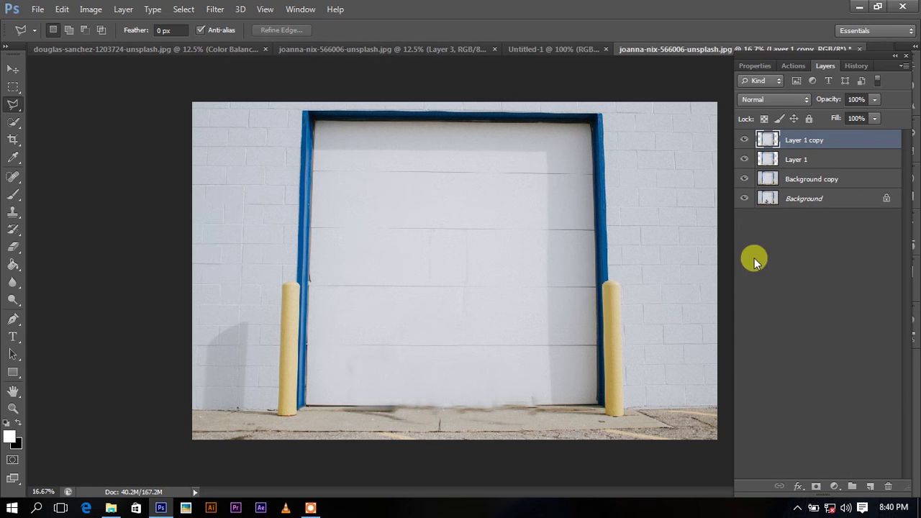
click(795, 159)
- Scale Layer 1 down to about 77% around its centre, nesting a smaller door
click(744, 140)
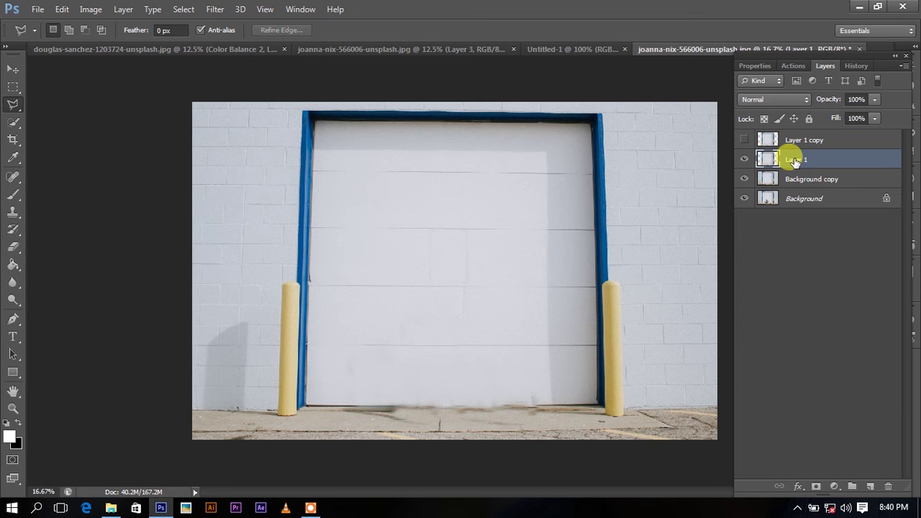
key(ctrl+t)
drag(632, 103, 598, 145)
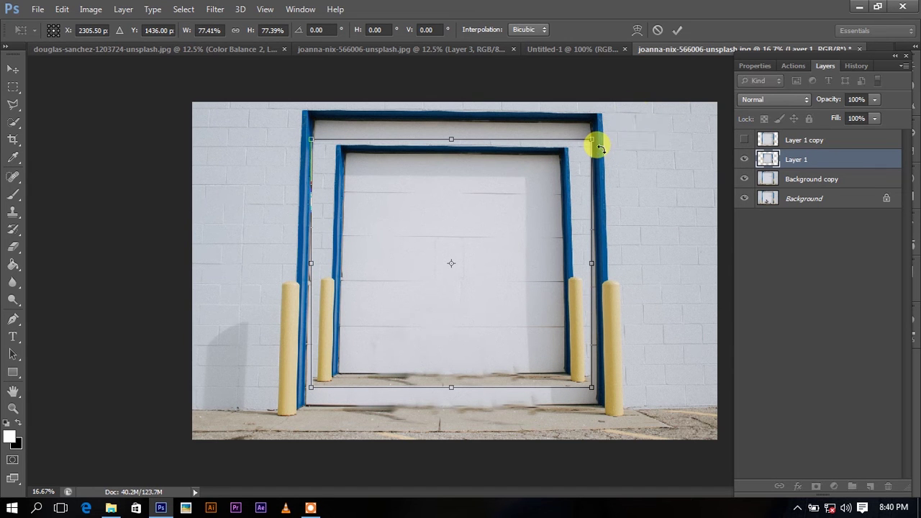
click(683, 30)
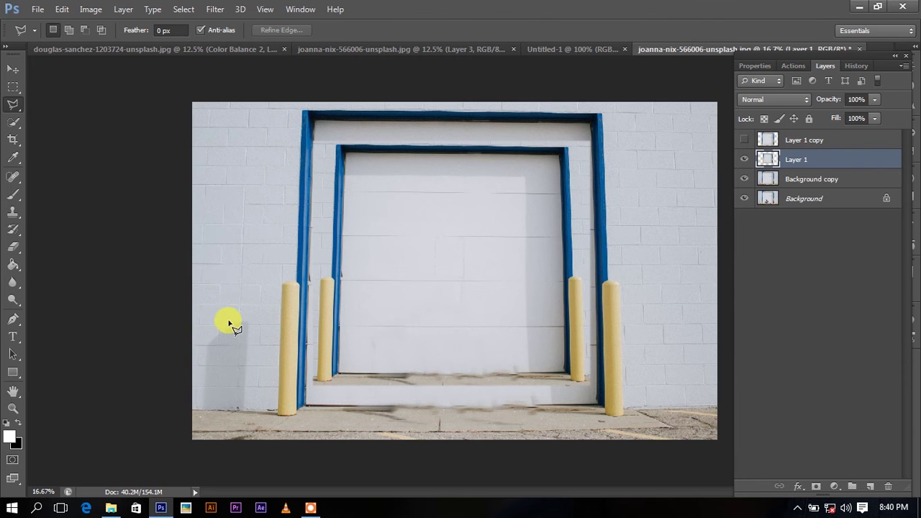
key(ctrl+plus)
key(ctrl+plus)
- Clone plain white wall over the dirt along the inner door's bottom edge
drag(324, 381, 338, 274)
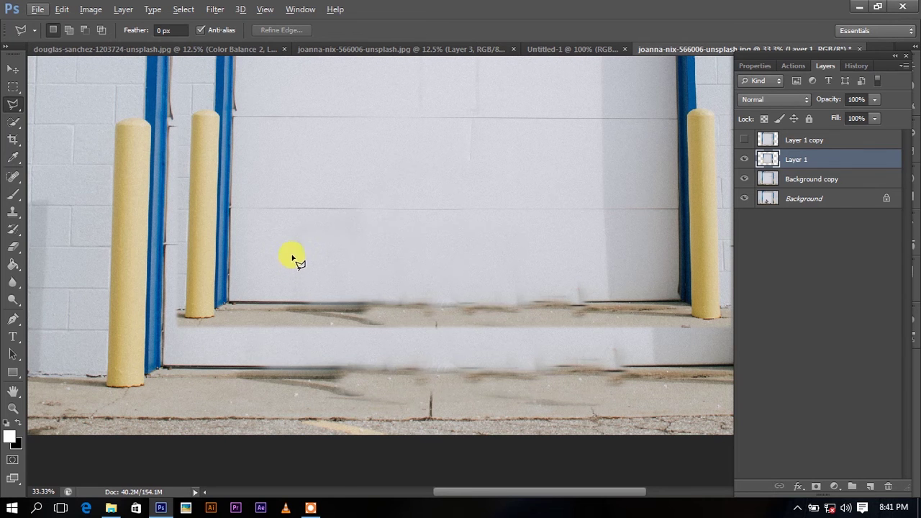
click(13, 212)
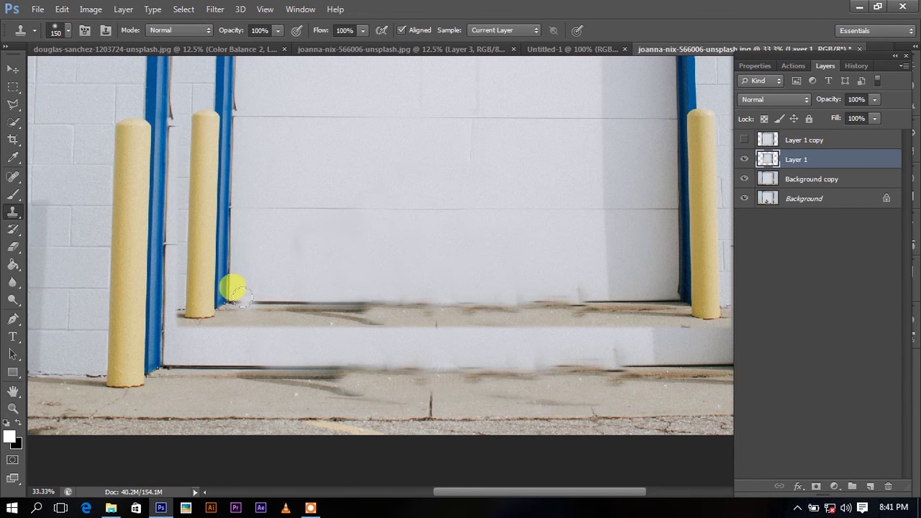
mouse_move(247, 304)
mouse_down()
mouse_move(581, 295)
mouse_move(236, 313)
mouse_move(561, 311)
mouse_up()
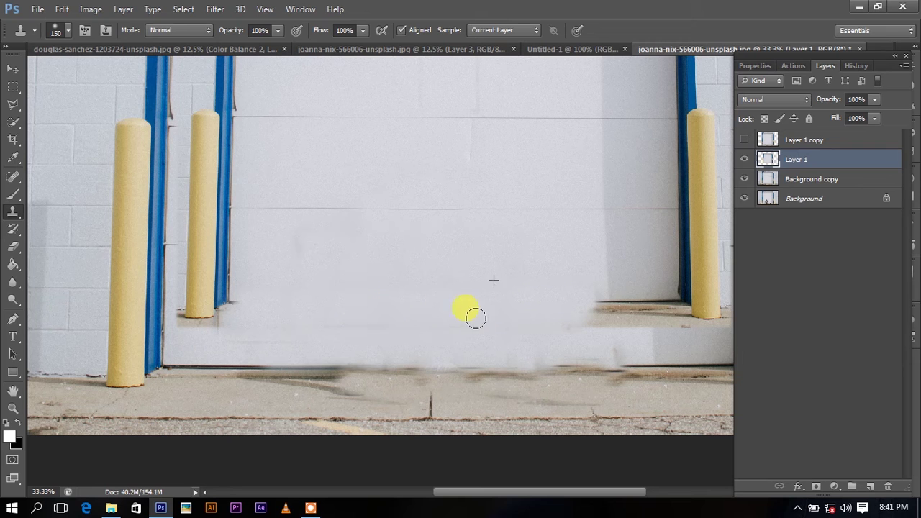
mouse_move(338, 318)
mouse_down()
mouse_move(244, 317)
mouse_move(269, 300)
mouse_up()
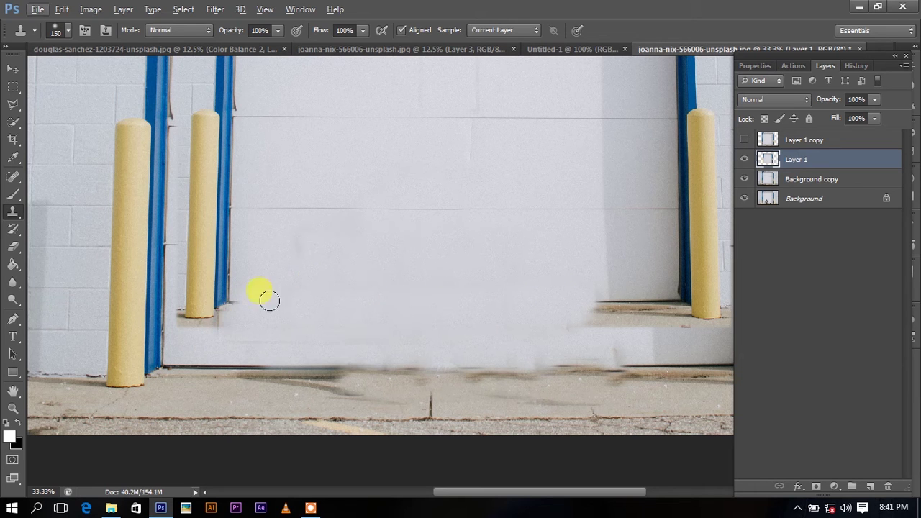
mouse_move(638, 272)
mouse_down()
mouse_move(665, 278)
mouse_move(581, 292)
mouse_move(633, 292)
mouse_move(599, 303)
mouse_move(615, 310)
mouse_up()
key(ctrl+minus)
key(ctrl+minus)
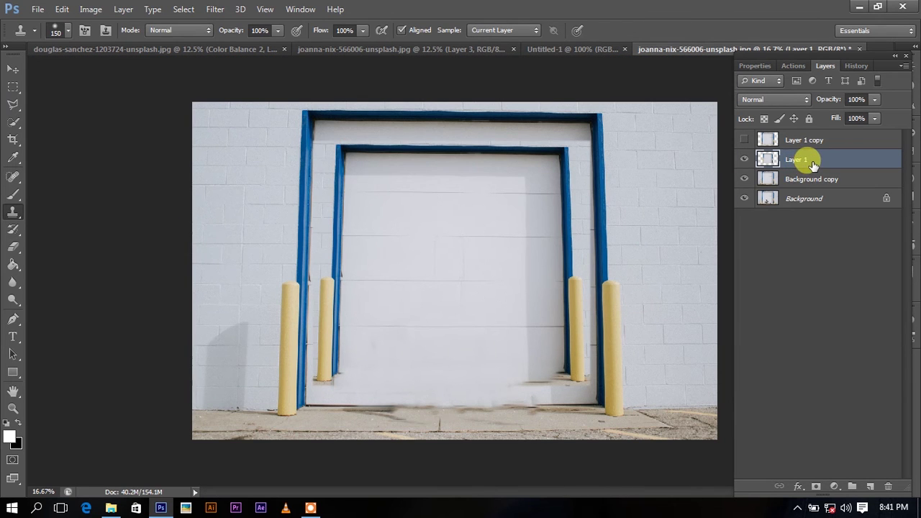
click(804, 142)
- Delete the hidden doorway copy and add a smaller inset doorway copy of Layer 1
key(Delete)
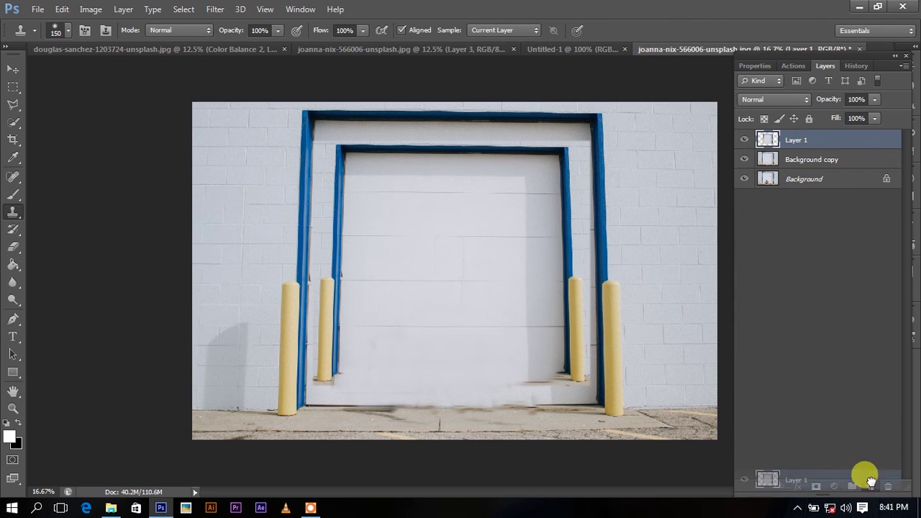
drag(809, 147, 869, 487)
key(ctrl+t)
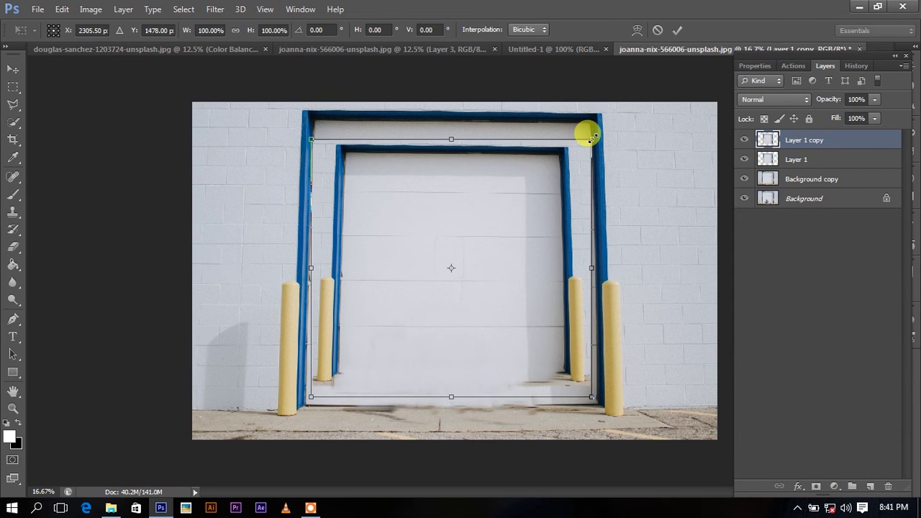
drag(589, 141, 547, 183)
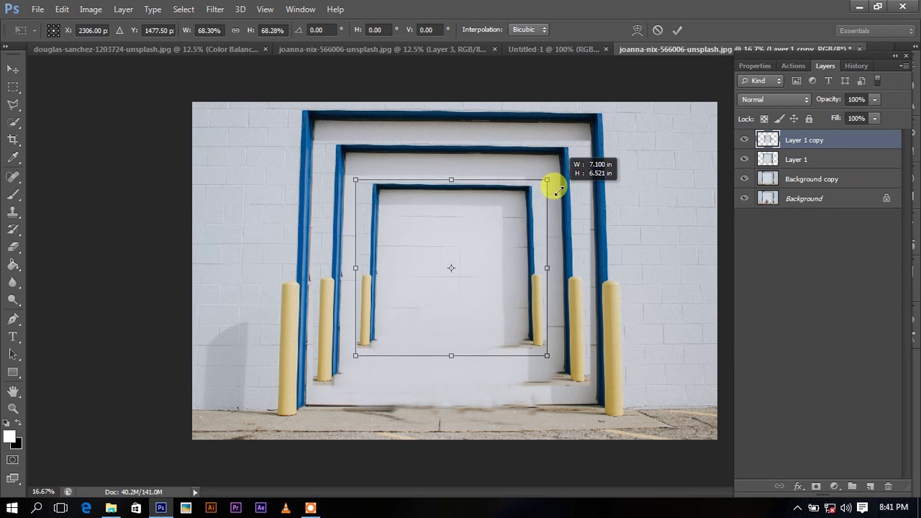
click(677, 30)
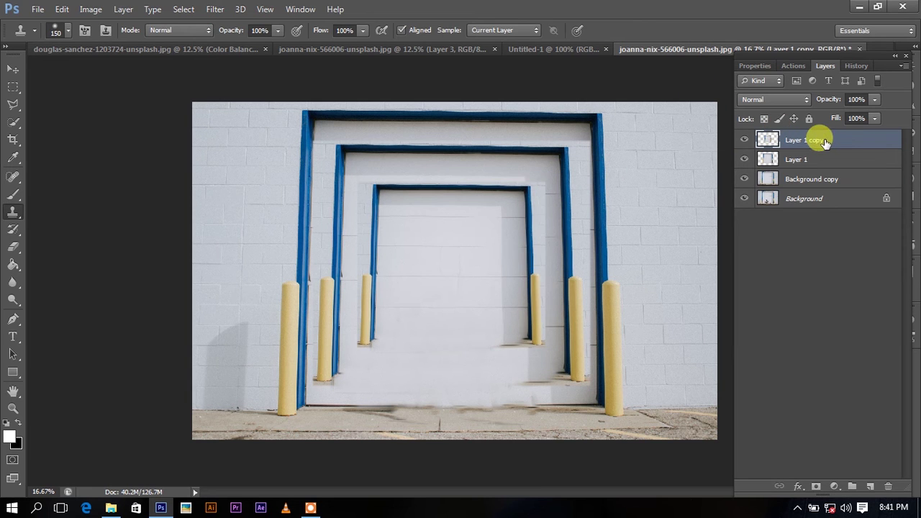
- Duplicate the inset doorway and shrink it to about 67% as the innermost frame
key(ctrl+j)
key(ctrl+t)
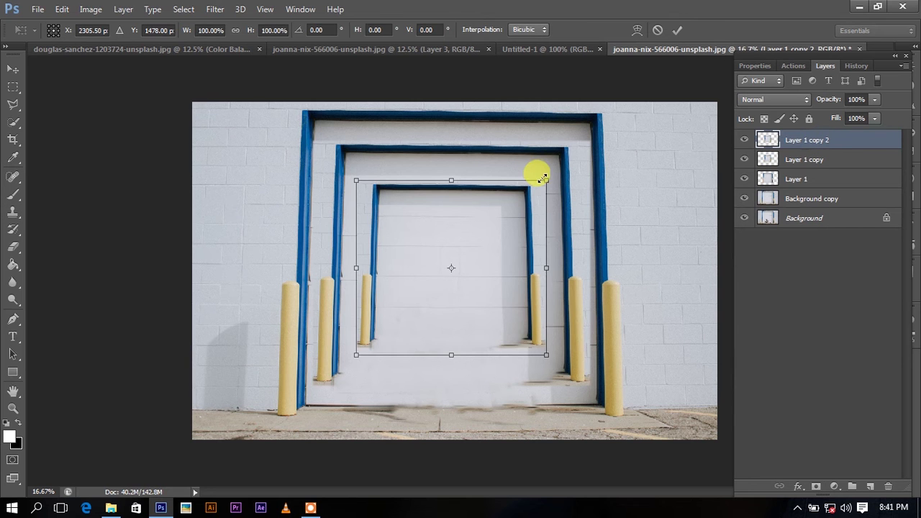
drag(544, 180, 520, 209)
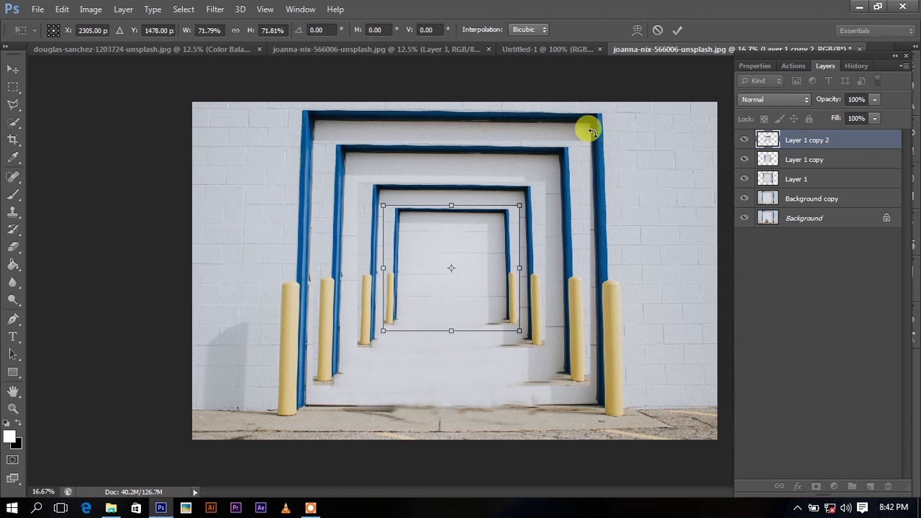
mouse_move(520, 206)
mouse_down()
mouse_move(504, 225)
mouse_move(520, 205)
mouse_up()
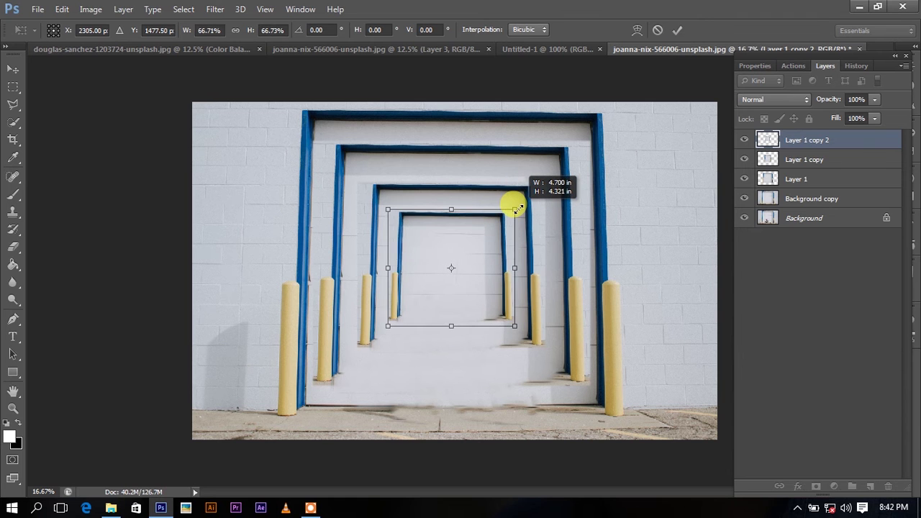
click(676, 31)
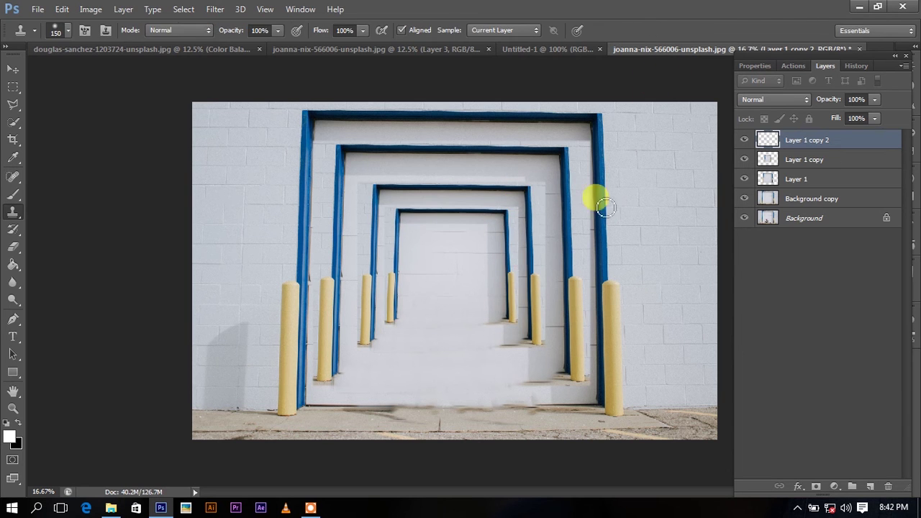
click(858, 11)
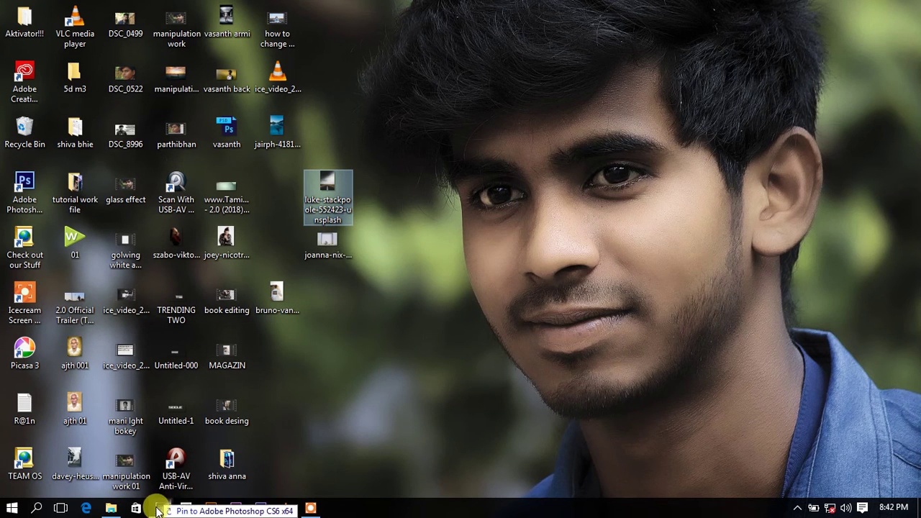
- Place the road photo into the document and commit it
click(160, 507)
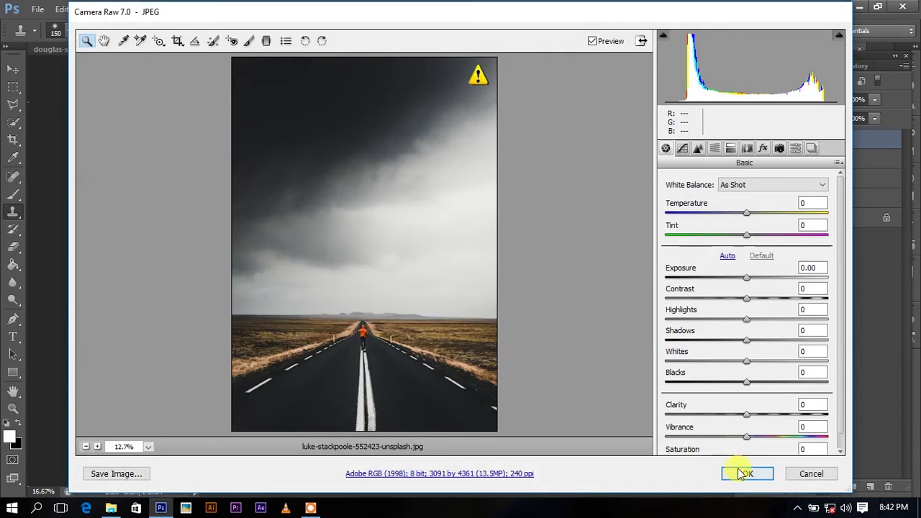
click(743, 473)
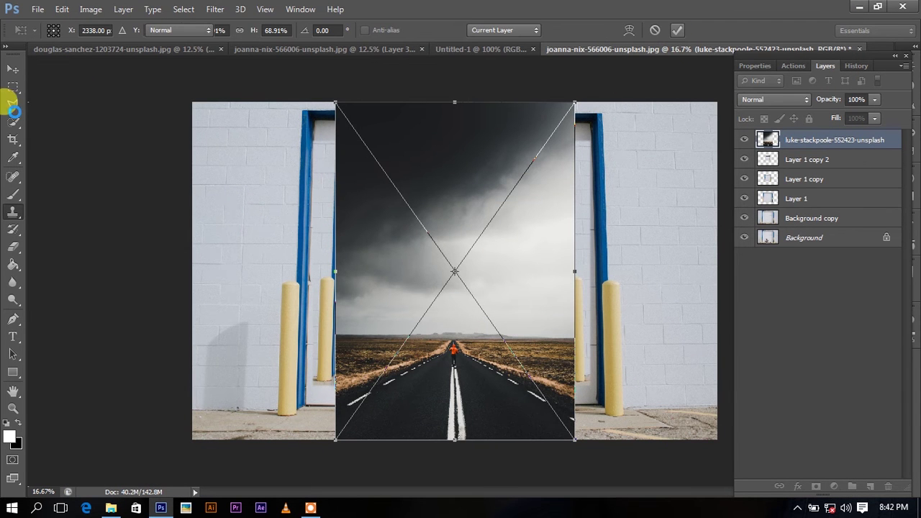
click(13, 103)
- Trace the road and sky area as a doorway-shaped Polygonal Lasso selection
click(328, 400)
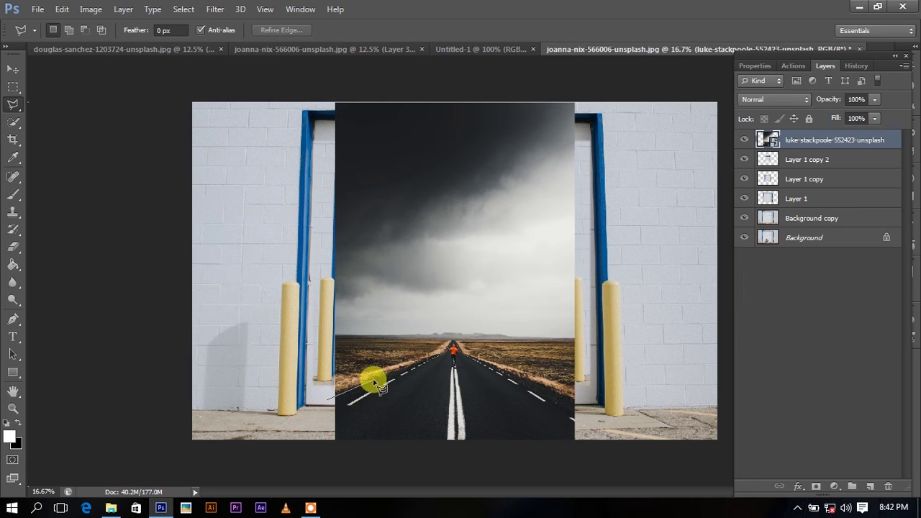
click(411, 360)
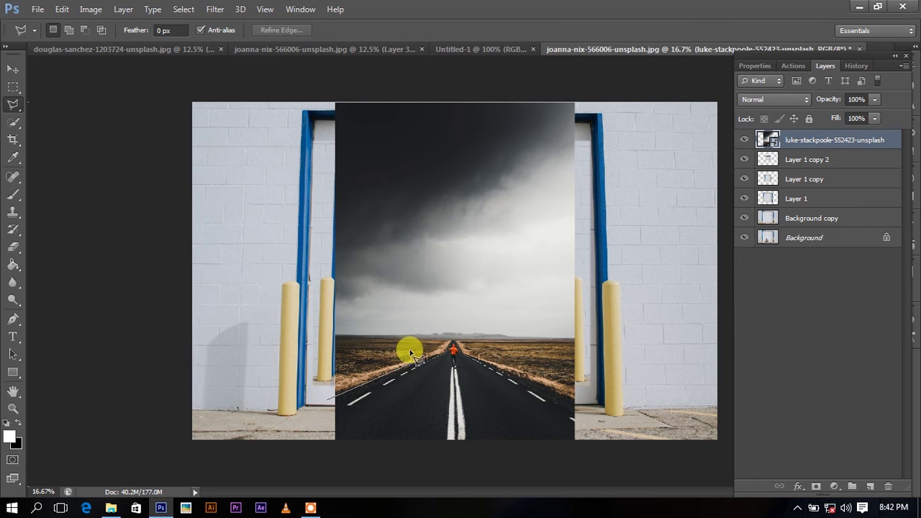
click(401, 282)
click(409, 250)
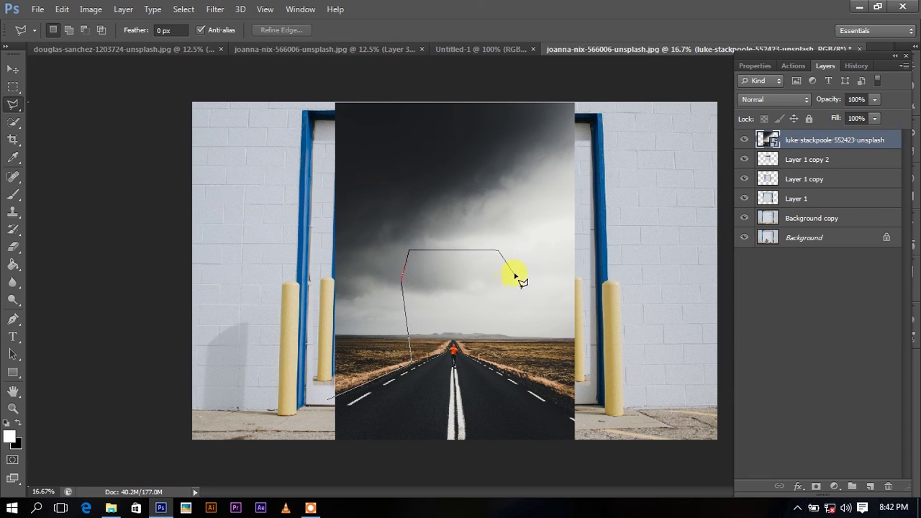
click(520, 256)
click(522, 358)
click(518, 369)
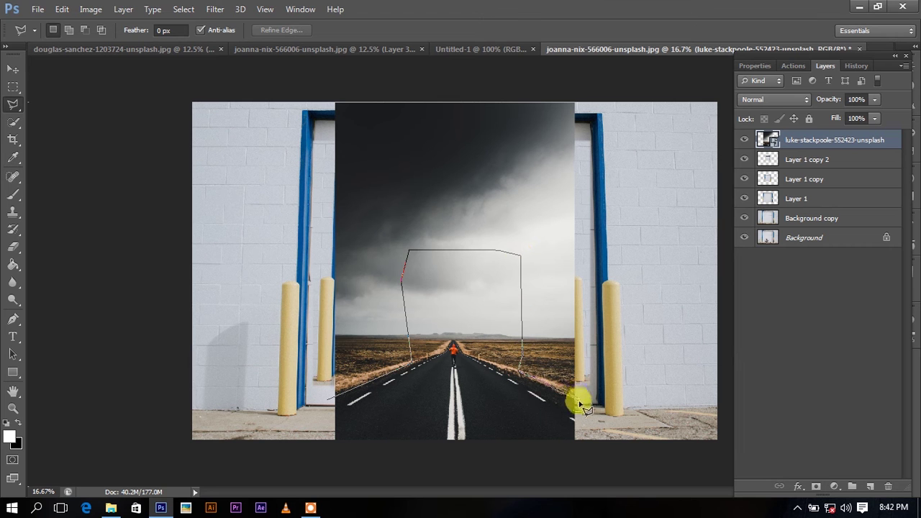
click(593, 408)
click(610, 456)
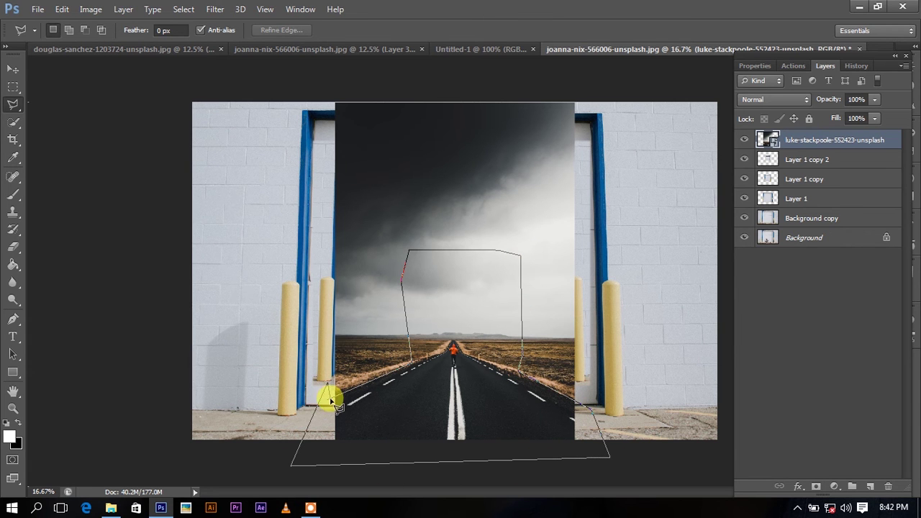
double_click(332, 401)
- Refine the selection's edge and copy the road and sky onto Layer 2
click(280, 29)
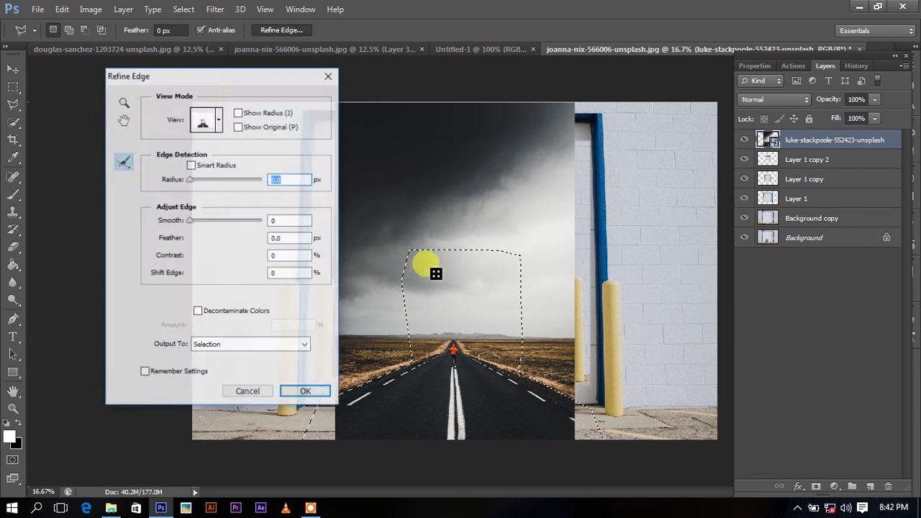
click(304, 389)
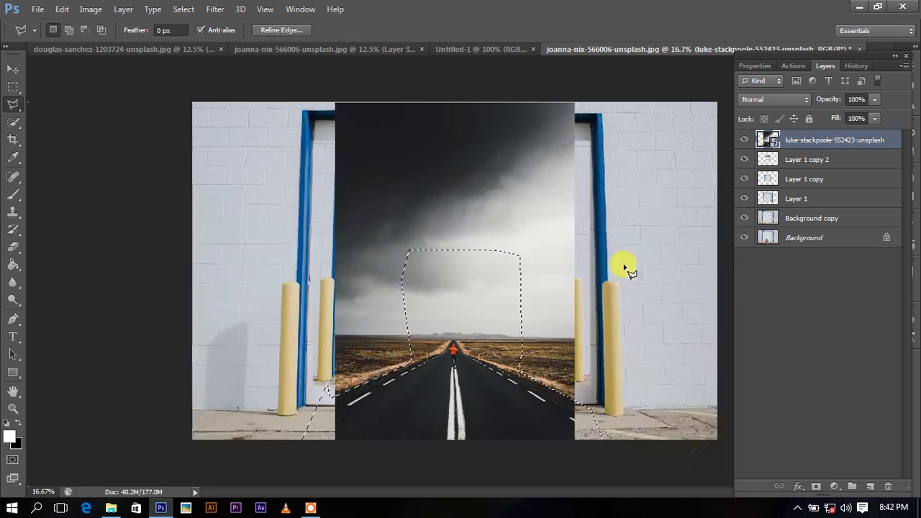
key(ctrl+j)
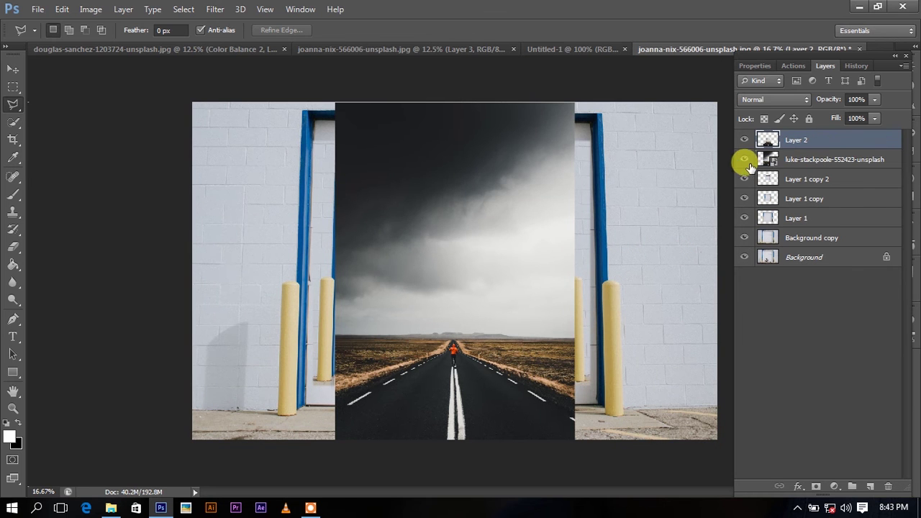
- Hide the original road photo, enlarge Layer 2 over the doorways, and lower its opacity
click(743, 160)
key(ctrl+t)
mouse_move(574, 440)
mouse_down()
mouse_move(558, 415)
mouse_move(651, 488)
mouse_up()
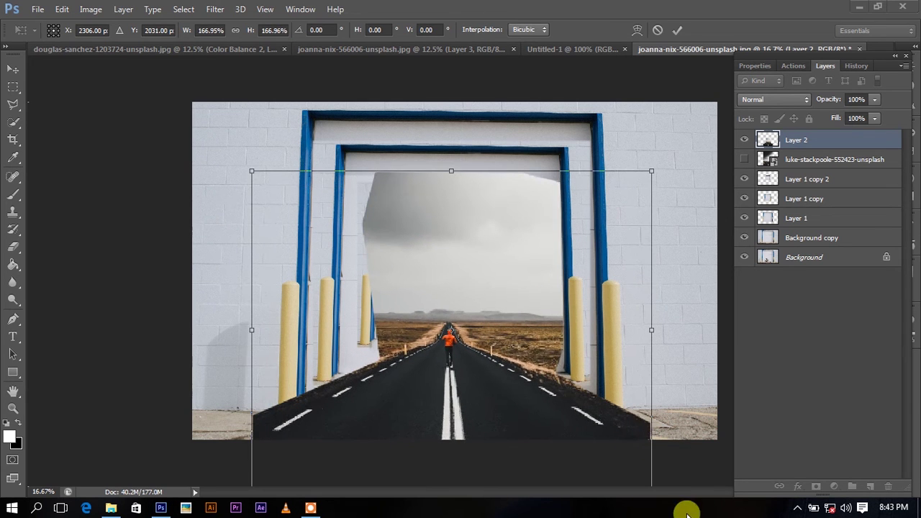
drag(651, 170, 679, 148)
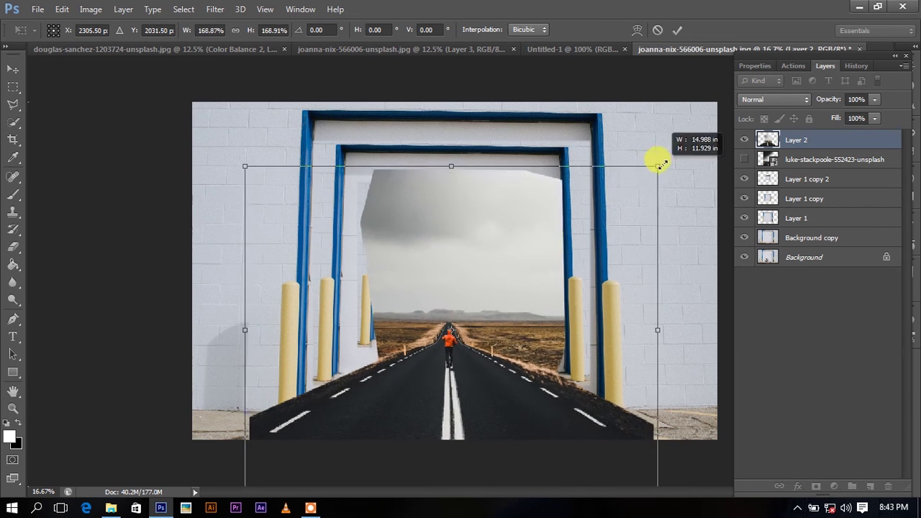
drag(595, 267, 597, 269)
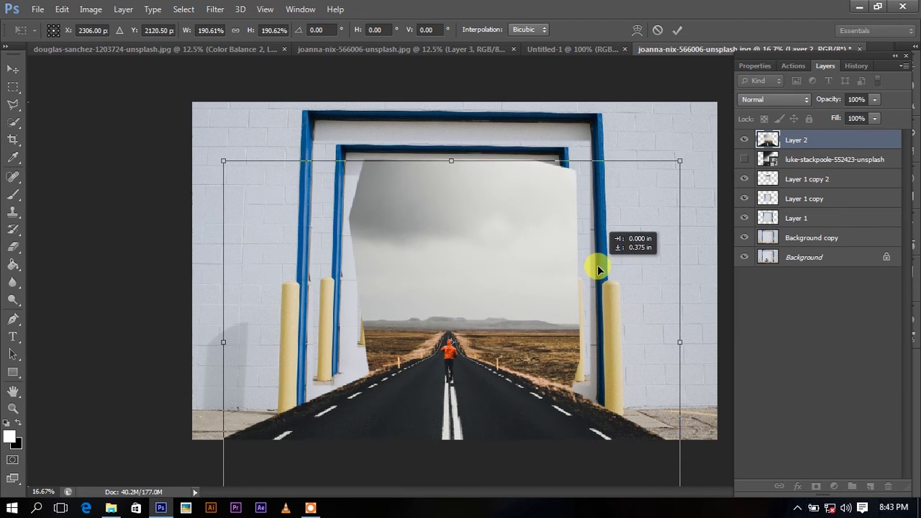
click(677, 30)
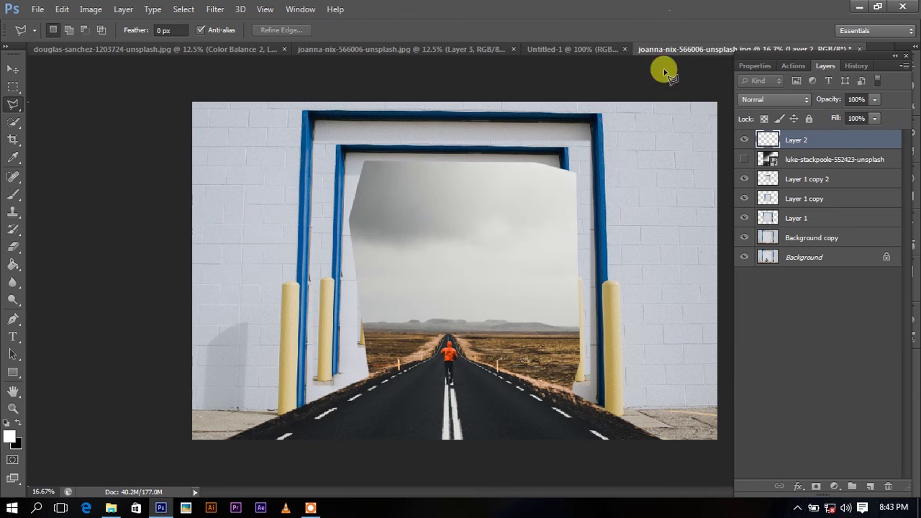
mouse_move(861, 115)
mouse_down()
mouse_move(852, 117)
mouse_move(877, 114)
mouse_up()
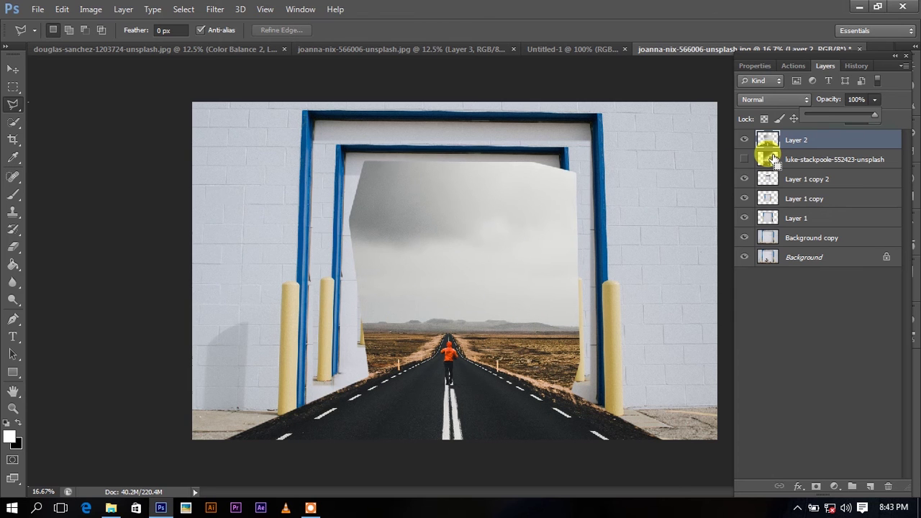
- Enlarge the road cutout to fill the outer doorway and nudge it into final position
key(ctrl+t)
drag(679, 158, 698, 137)
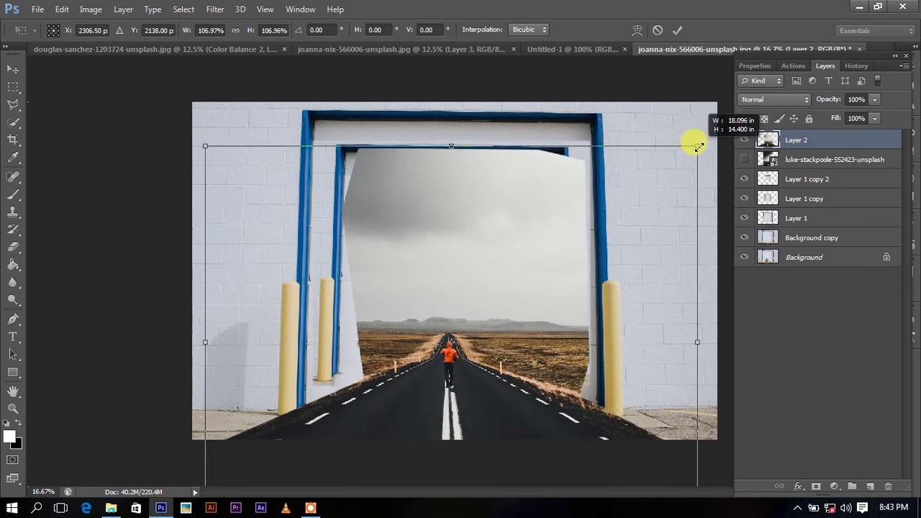
mouse_move(602, 239)
mouse_down()
mouse_move(608, 225)
mouse_move(603, 247)
mouse_up()
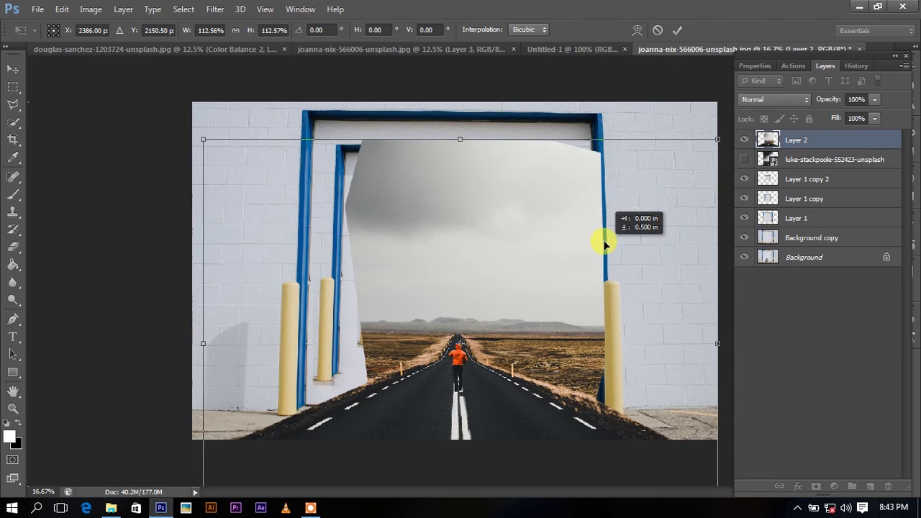
key(shift+Left)
key(shift+Left)
key(shift+Left)
key(shift+Left)
key(shift+Left)
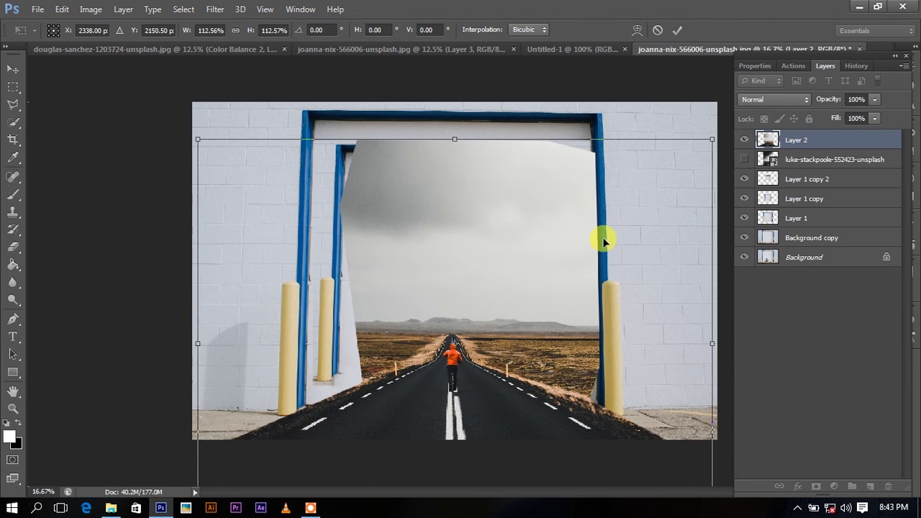
key(Up)
click(677, 30)
key(l)
key(ctrl+t)
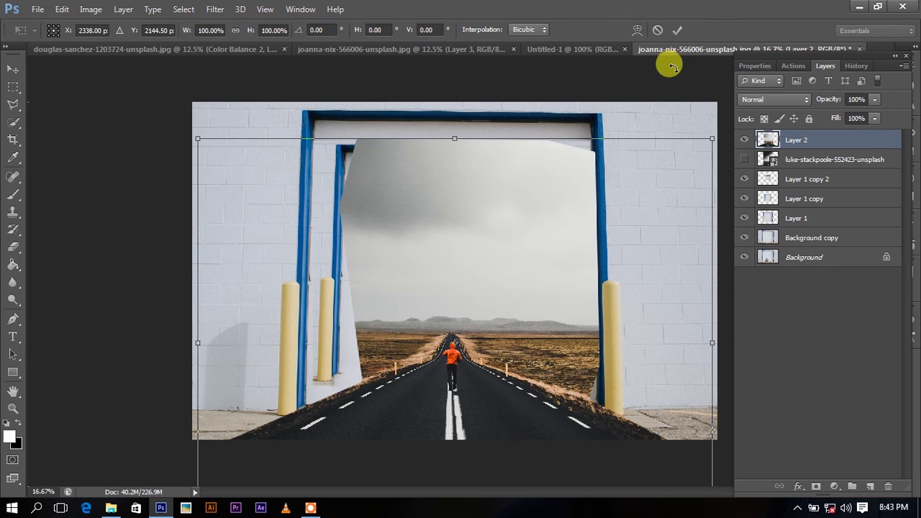
key(Down)
key(Down)
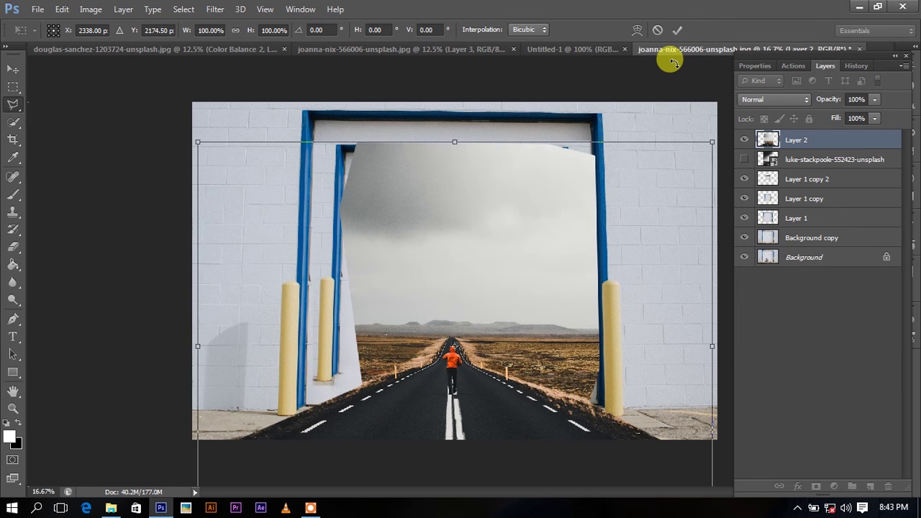
click(874, 100)
- Set the road cutout to about half opacity and move Layer 1 copy 2 lower
drag(847, 113, 841, 116)
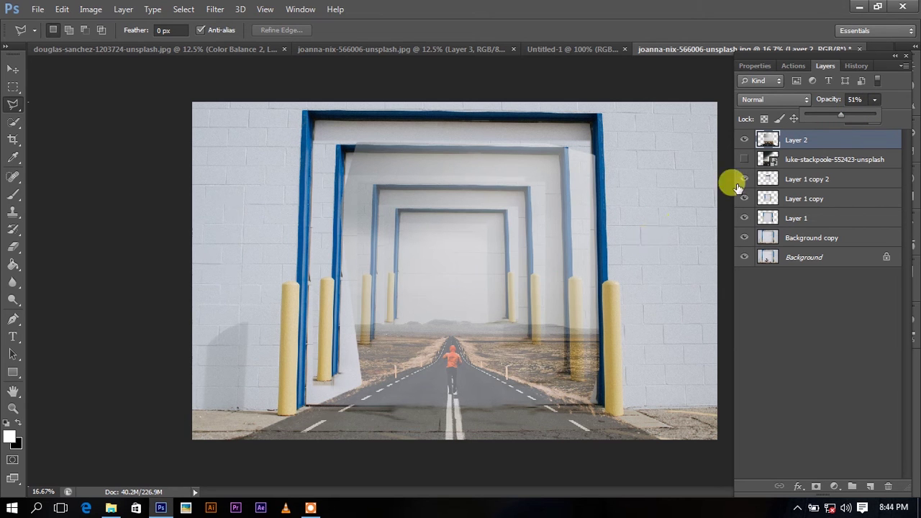
click(799, 178)
key(ctrl+t)
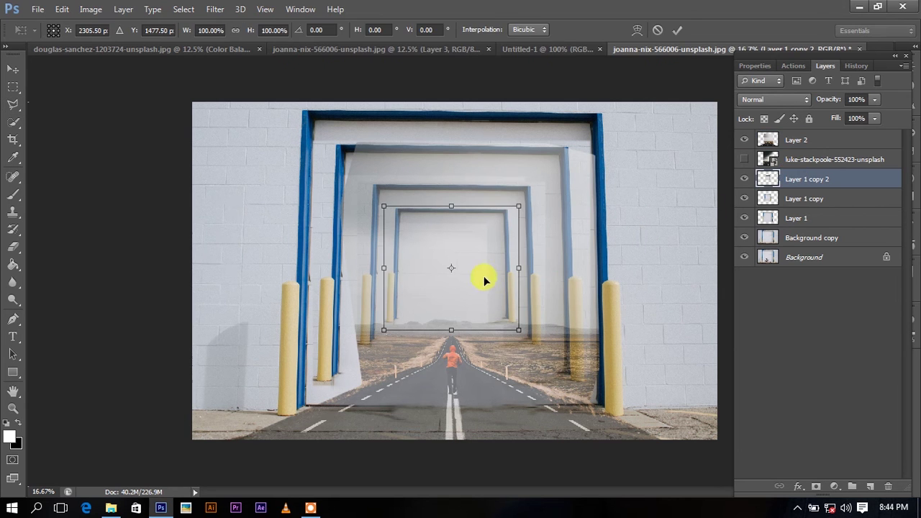
drag(483, 280, 484, 297)
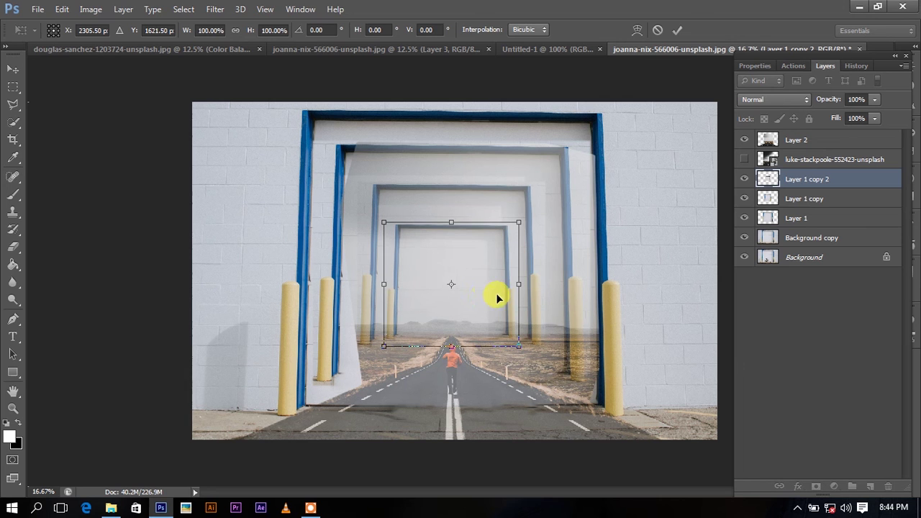
key(Return)
- Move the Layer 1 copy doorway frame slightly lower as well
click(799, 198)
key(ctrl+t)
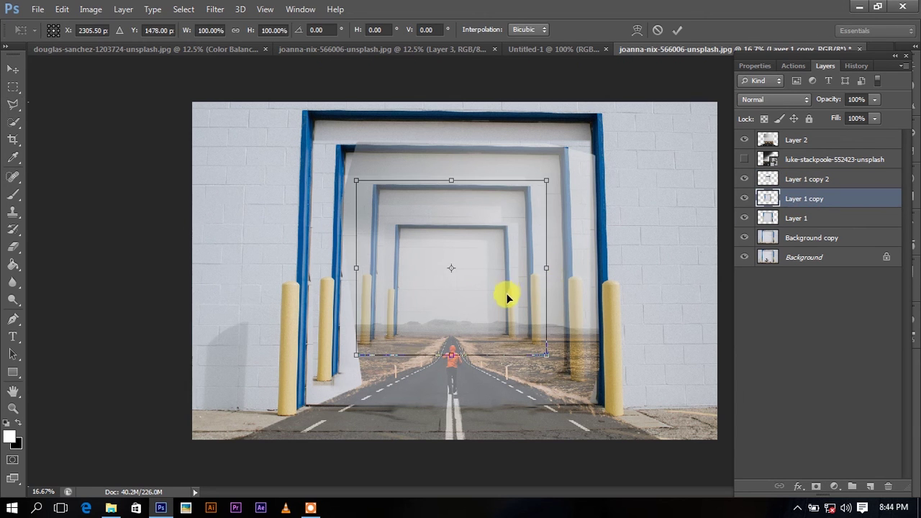
drag(507, 297, 507, 306)
key(Return)
key(l)
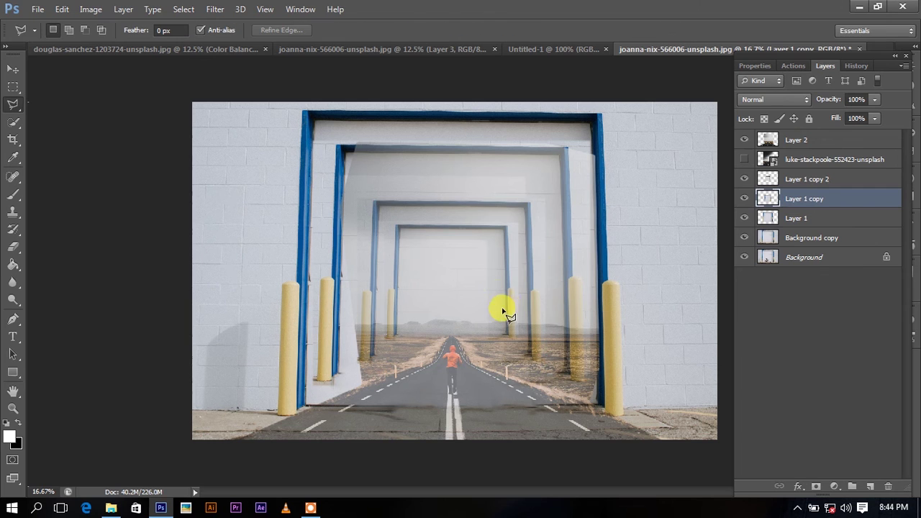
- On Layer 2, trace the road edges and the innermost doorway opening with the Polygonal Lasso
click(802, 140)
click(215, 444)
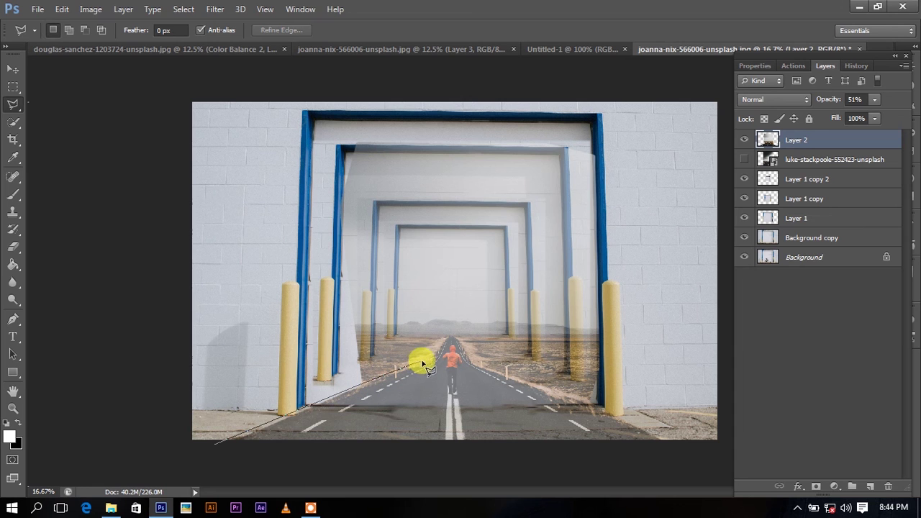
click(443, 343)
click(395, 336)
click(398, 229)
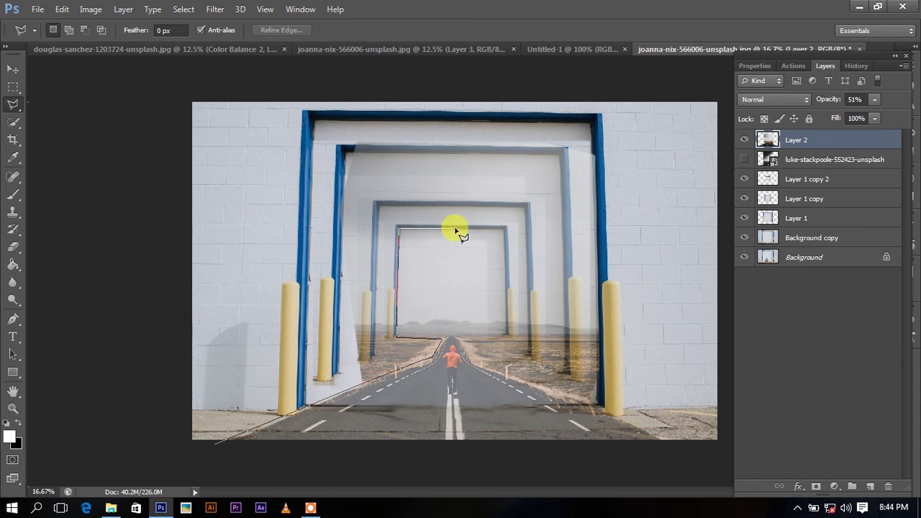
click(504, 230)
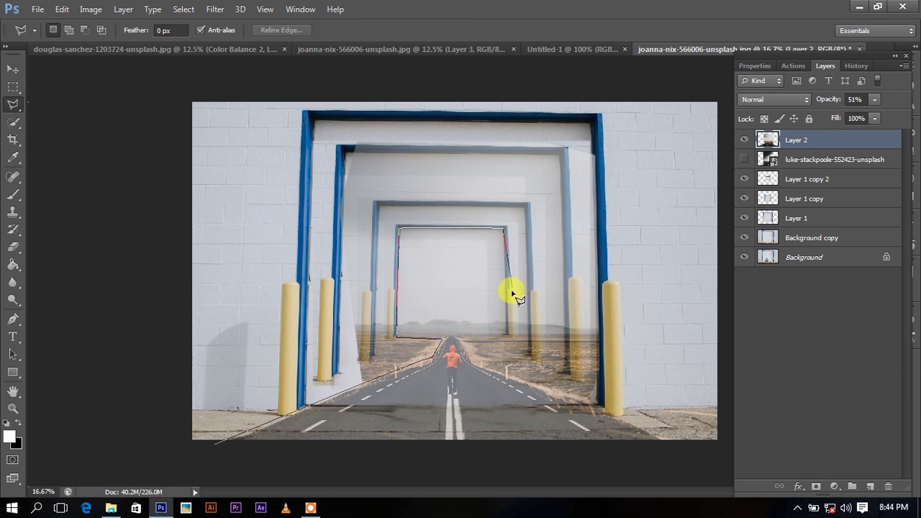
click(505, 336)
click(595, 405)
click(687, 452)
click(197, 459)
click(223, 442)
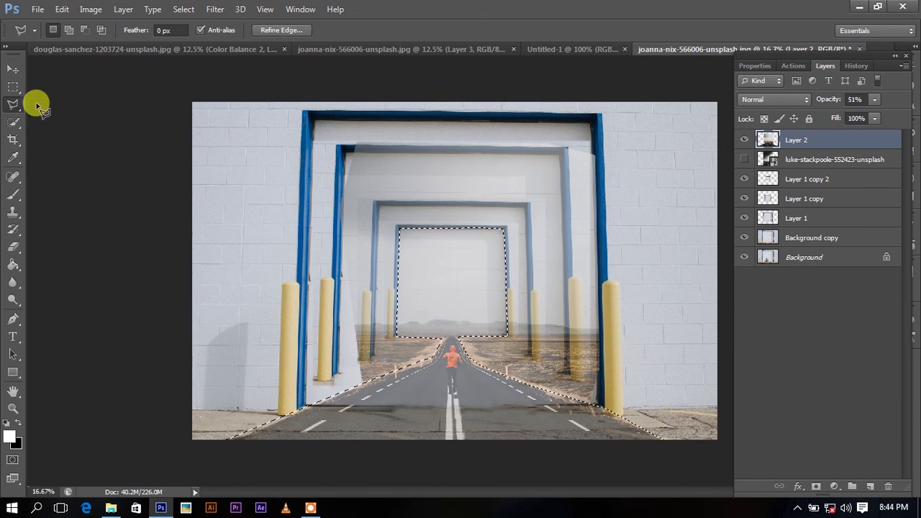
- Accept Refine Edge on the selection and copy the road area to a new layer
key(ctrl+alt+r)
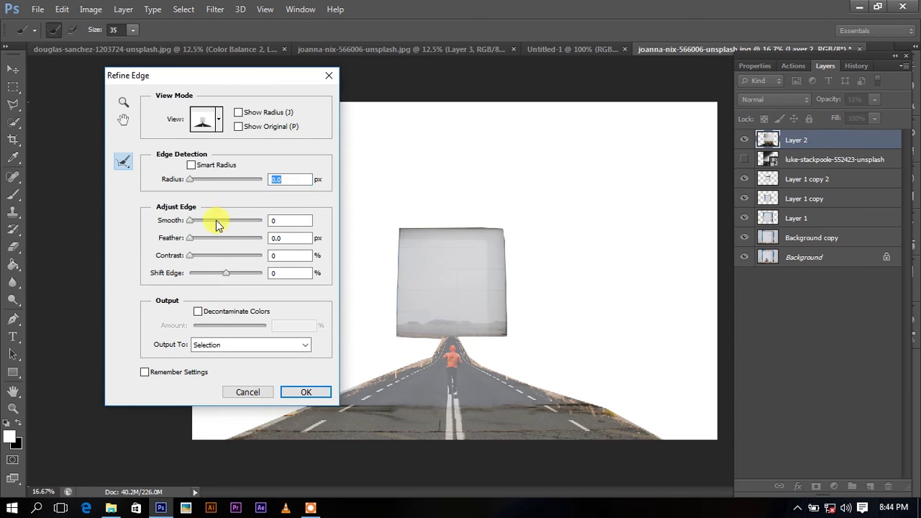
click(319, 384)
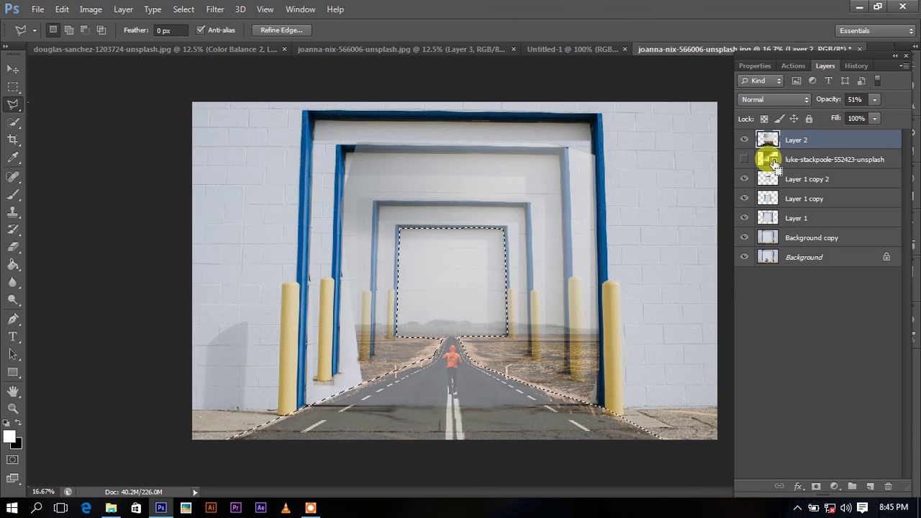
key(ctrl+j)
- Hide Layer 2 and raise the road-and-opening Layer 3 to 100% opacity
click(744, 159)
drag(851, 118, 914, 119)
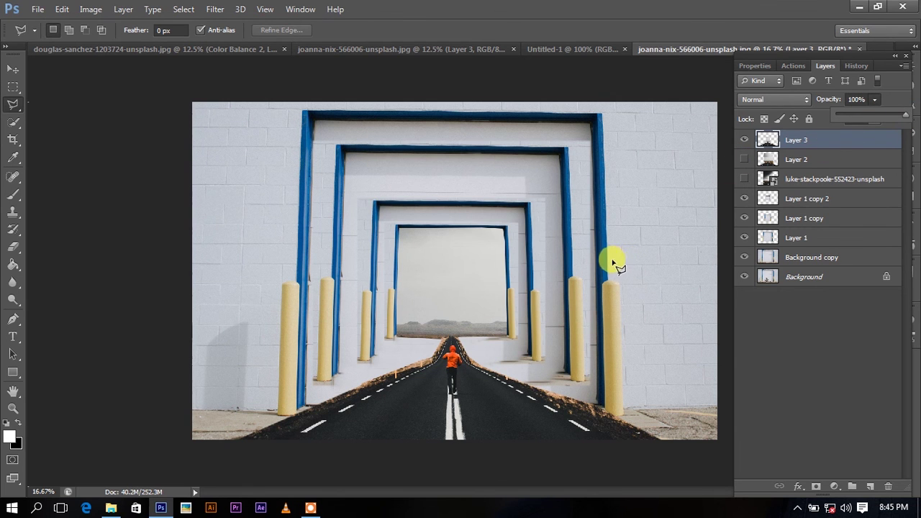
scroll(609, 261, down, 2)
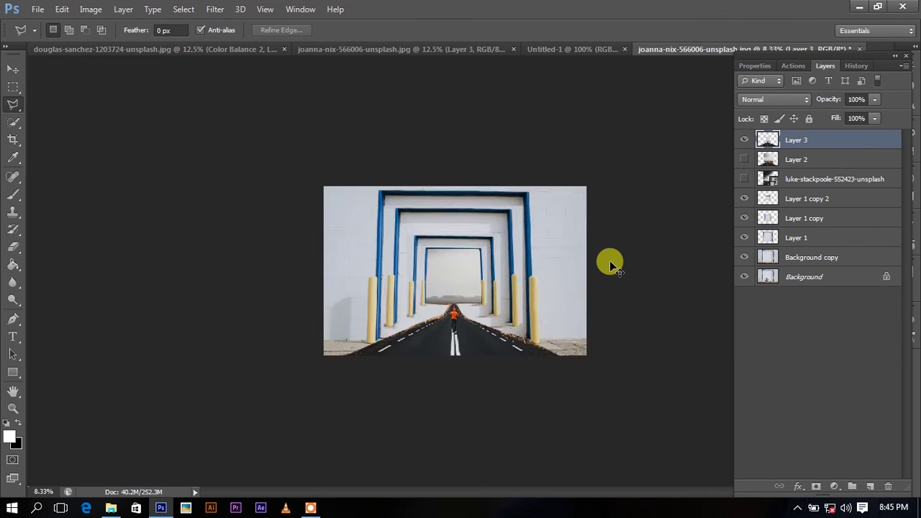
scroll(609, 260, down, 2)
scroll(609, 260, up, 1)
scroll(610, 264, up, 2)
scroll(610, 265, up, 1)
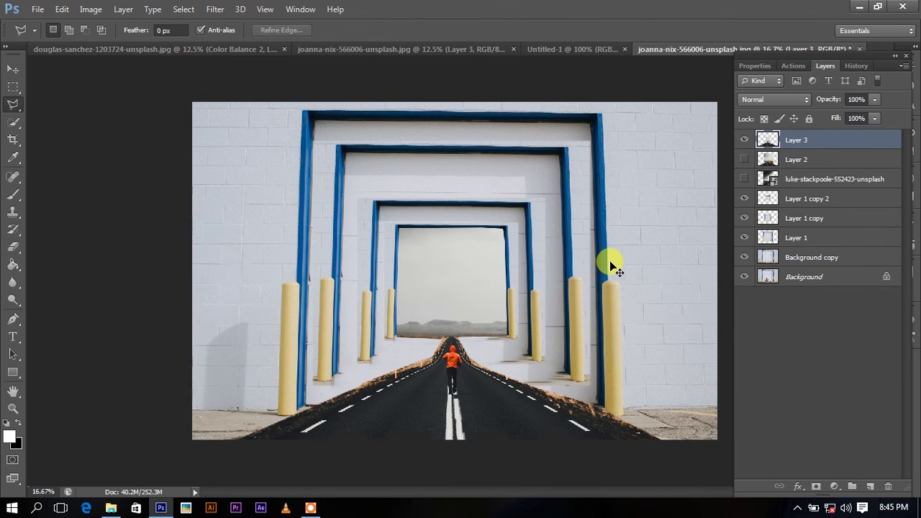
- Add a new layer and set the brush foreground colour to bright orange ffa200
click(867, 487)
click(13, 195)
click(9, 435)
click(668, 222)
drag(671, 227, 669, 239)
drag(639, 93, 651, 81)
click(784, 74)
- Paint an orange dot at the tunnel centre and enlarge it to fill the tunnel
click(453, 280)
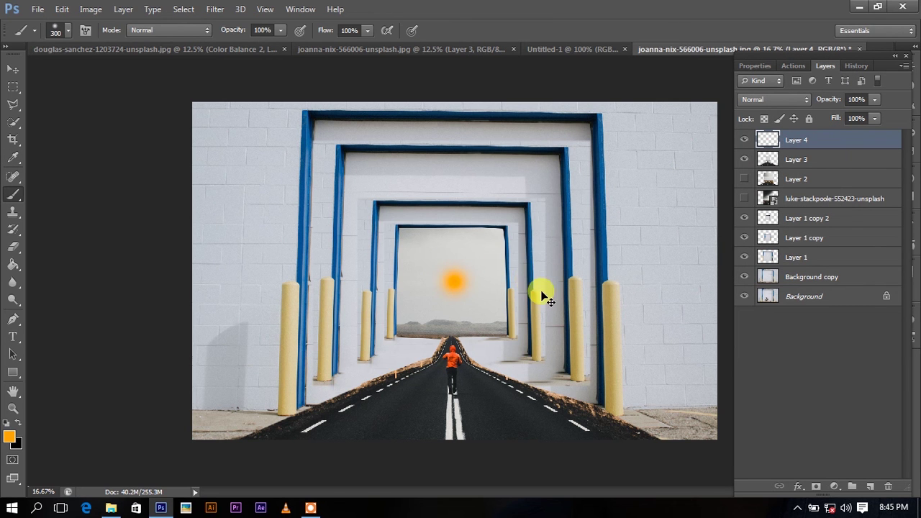
key(ctrl+t)
drag(482, 254, 557, 192)
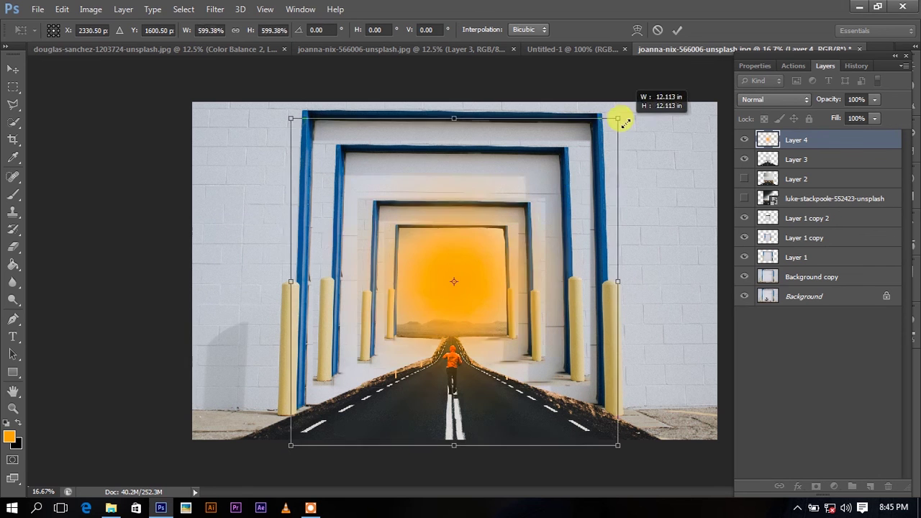
drag(568, 180, 705, 62)
click(676, 30)
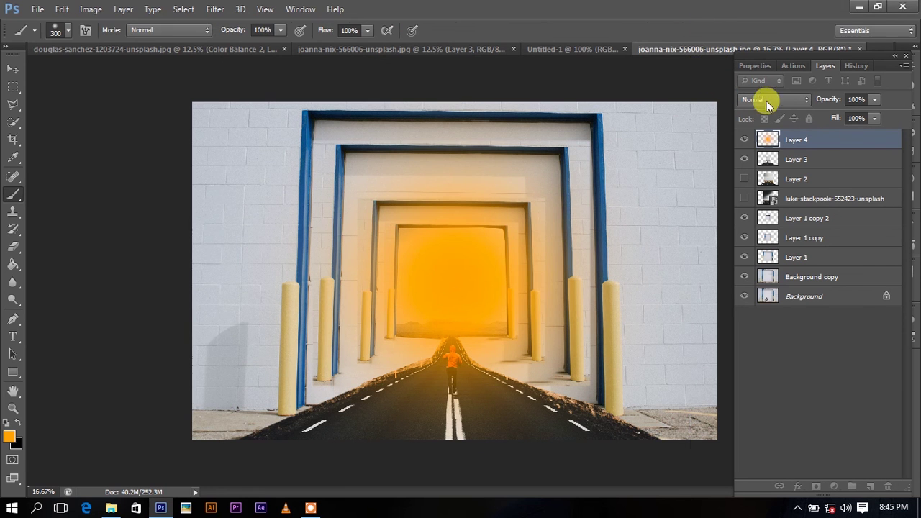
- Set the glow layer's blend mode to Screen at about 58% opacity
click(771, 99)
click(755, 224)
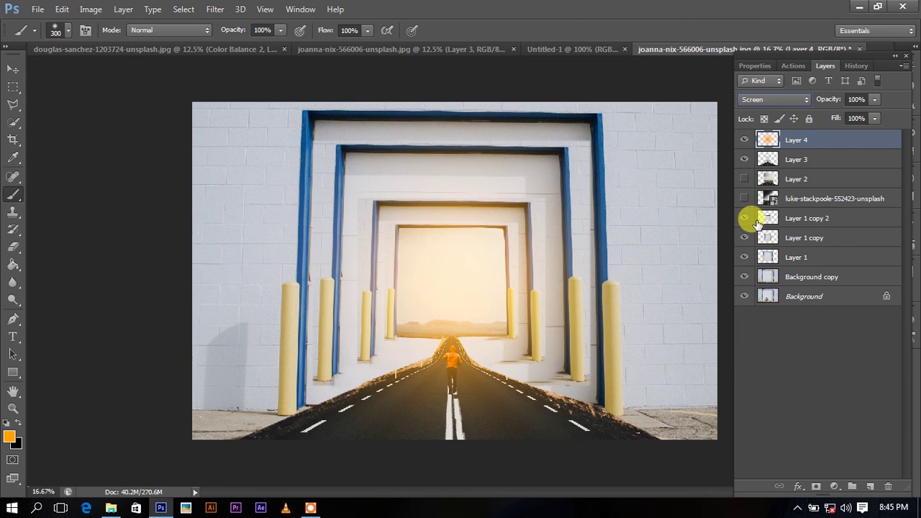
drag(863, 120, 852, 124)
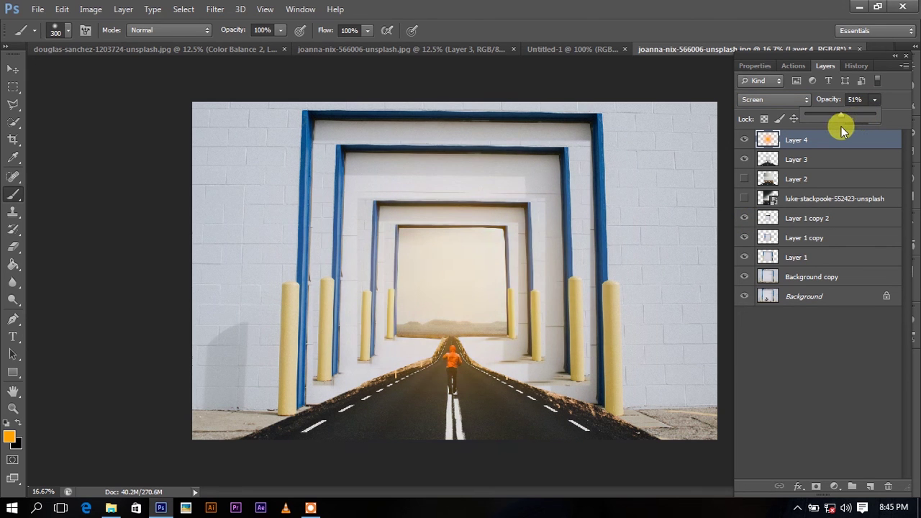
drag(843, 125, 850, 122)
- Duplicate the glow layer and shrink the copy to about 26% at the tunnel centre
key(ctrl+j)
key(ctrl+t)
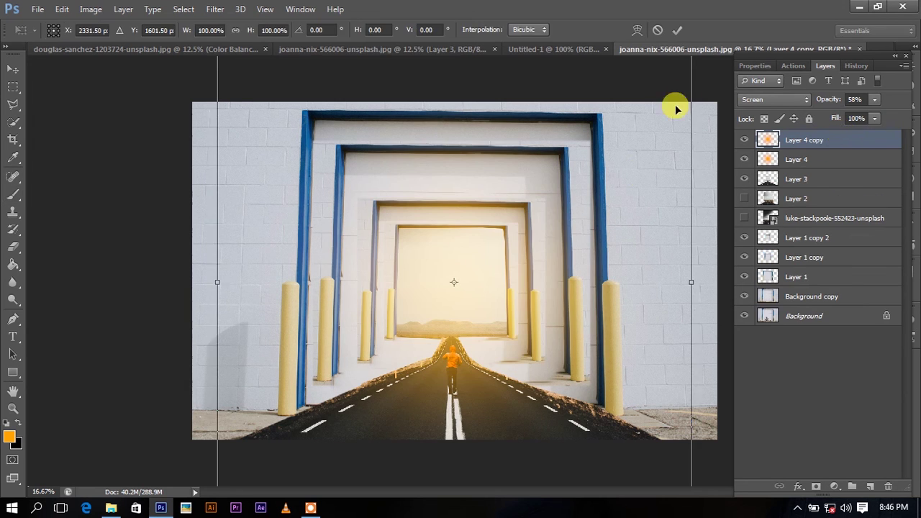
key(ctrl+minus)
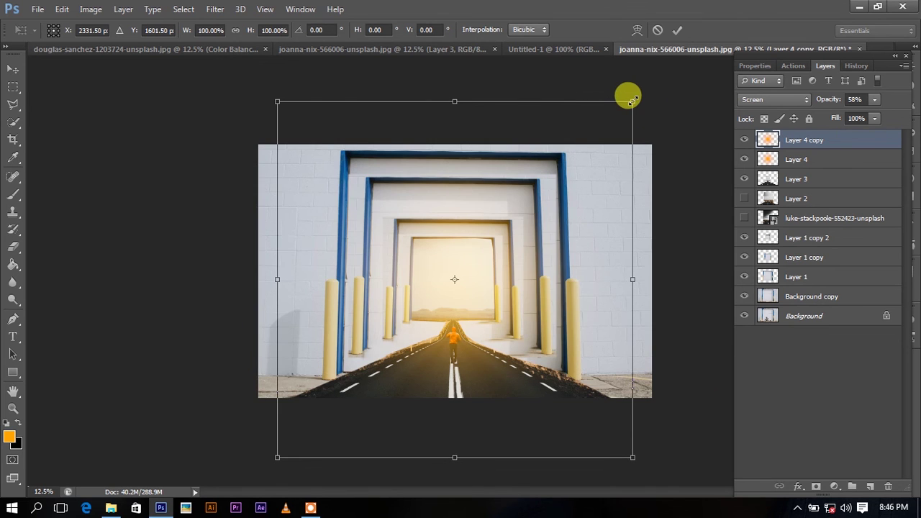
drag(631, 101, 503, 240)
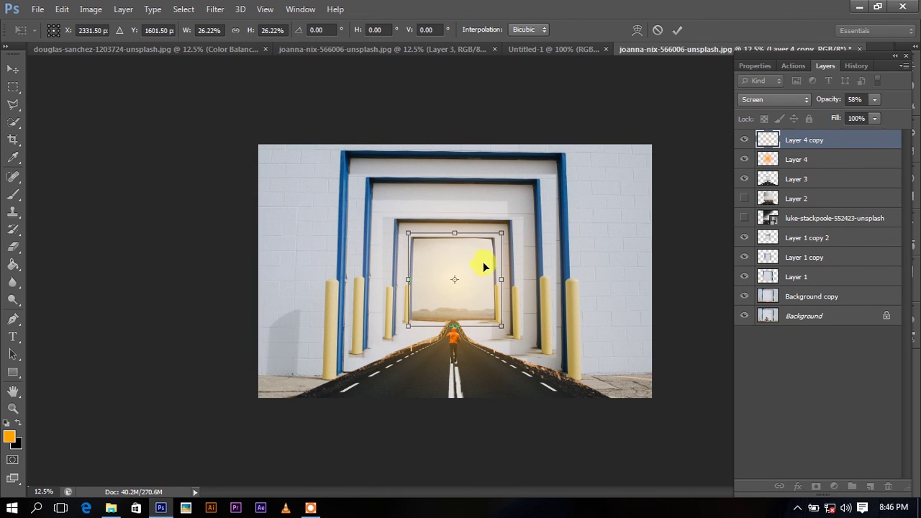
key(b)
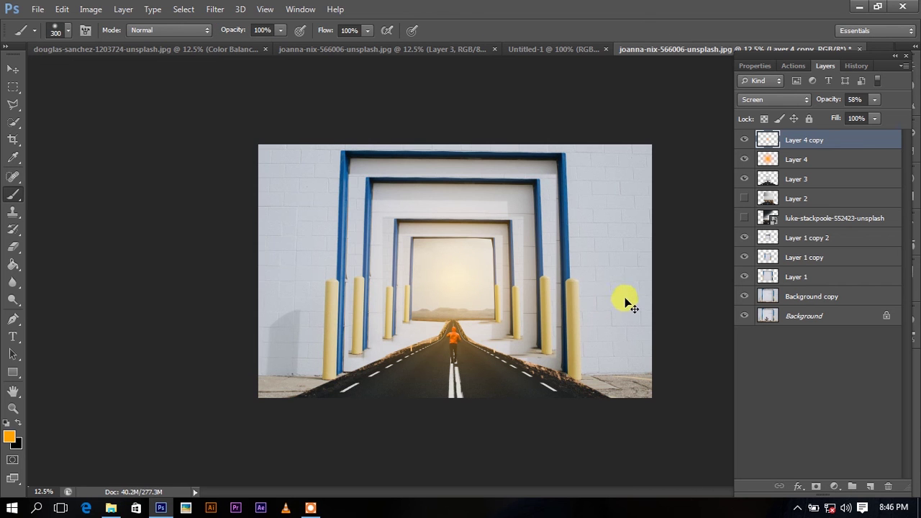
key(ctrl+plus)
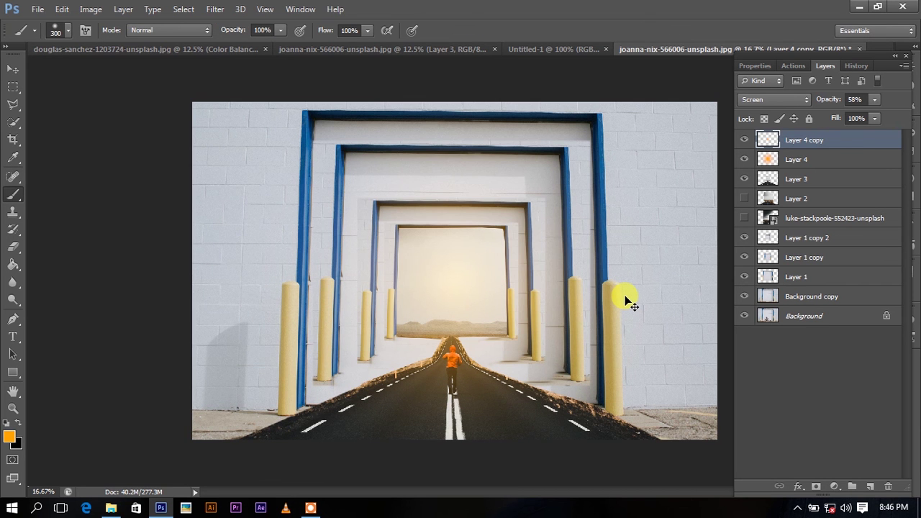
key(ctrl+plus)
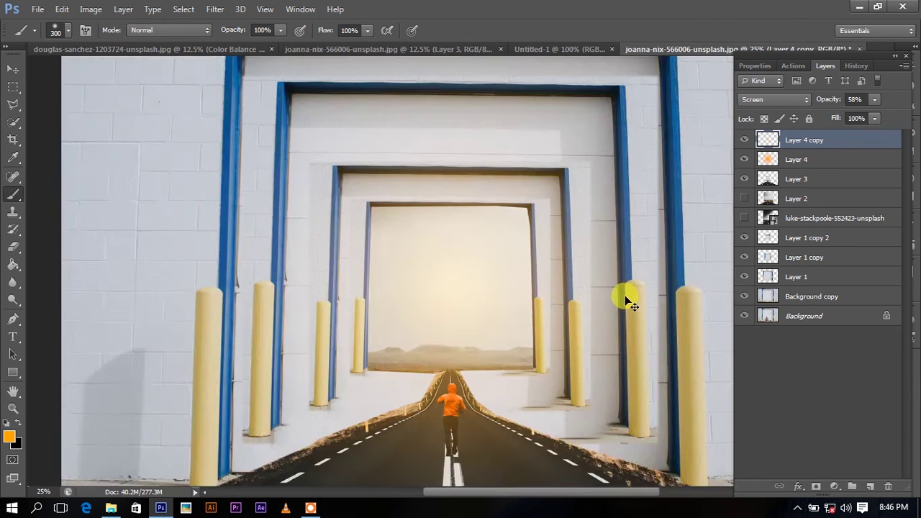
key(ctrl+minus)
key(ctrl+minus)
key(ctrl+plus)
key(ctrl+plus)
key(ctrl+minus)
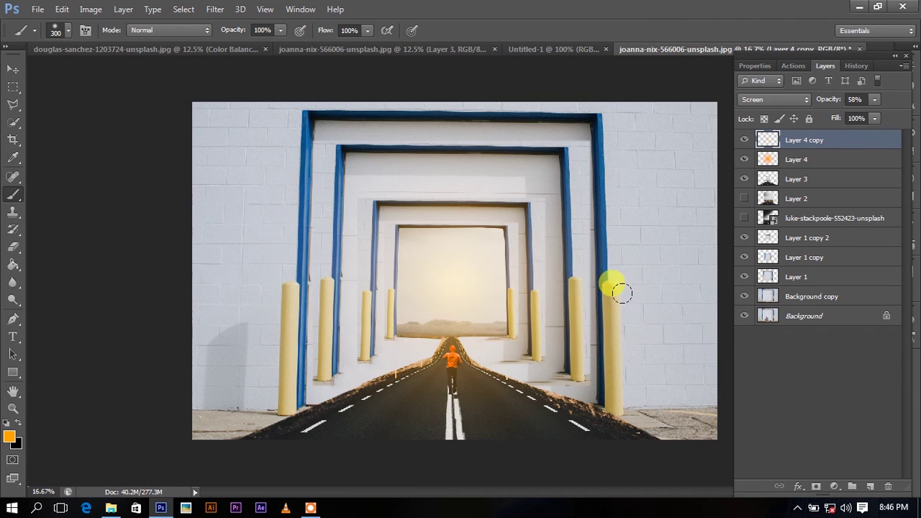
- Minimise Photoshop to the desktop and stop the screen recording
click(14, 66)
click(858, 7)
right_click(572, 109)
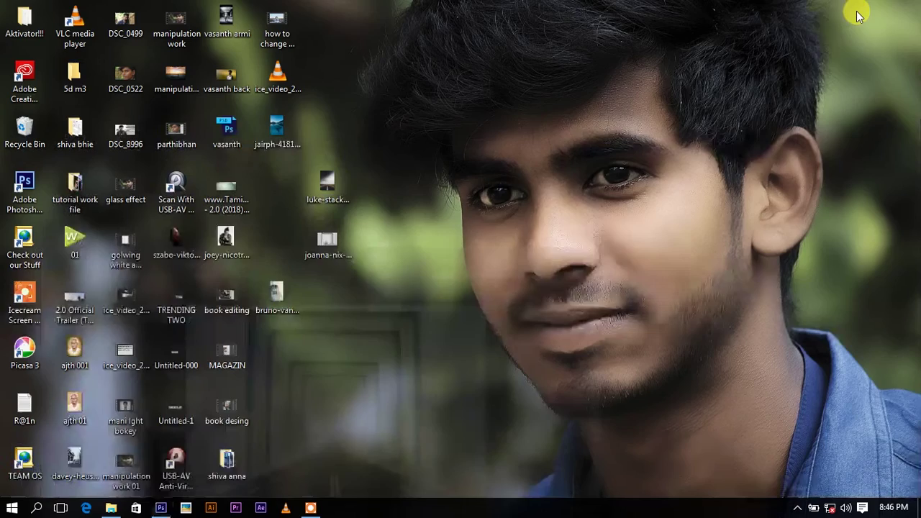
click(608, 149)
click(796, 507)
click(801, 489)
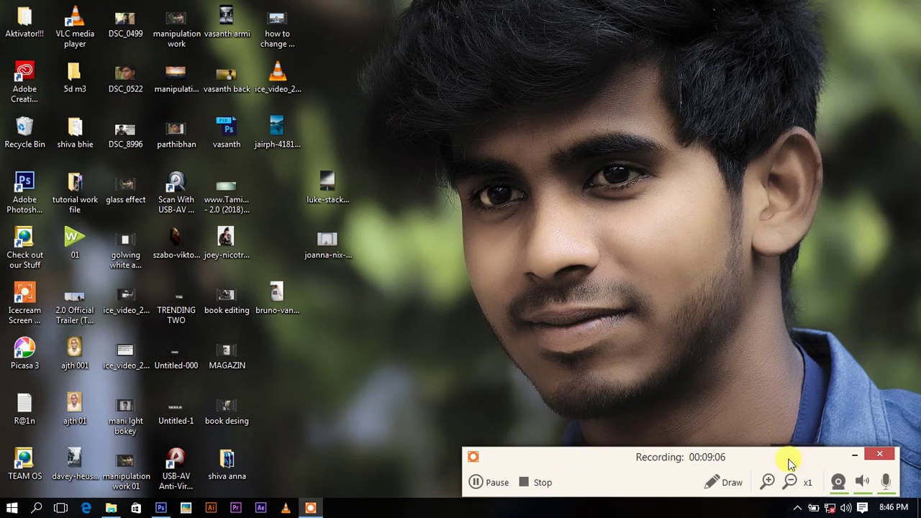
click(550, 485)
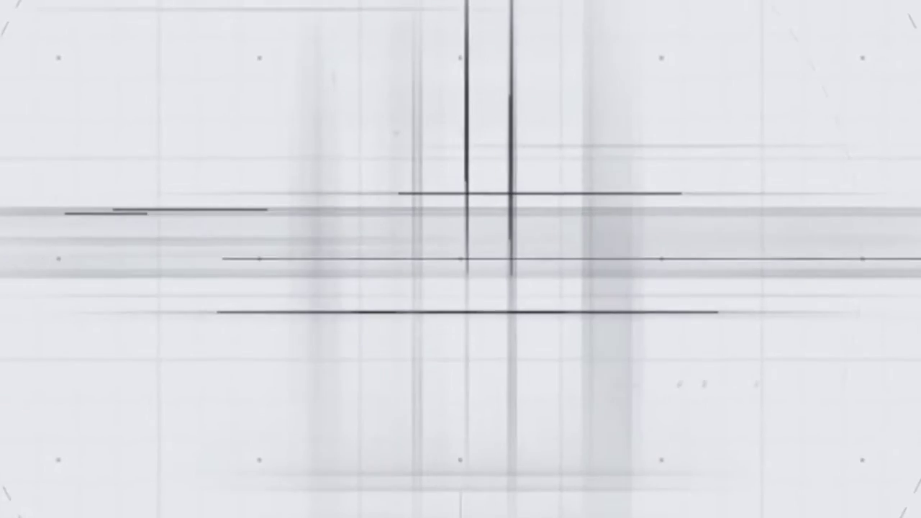